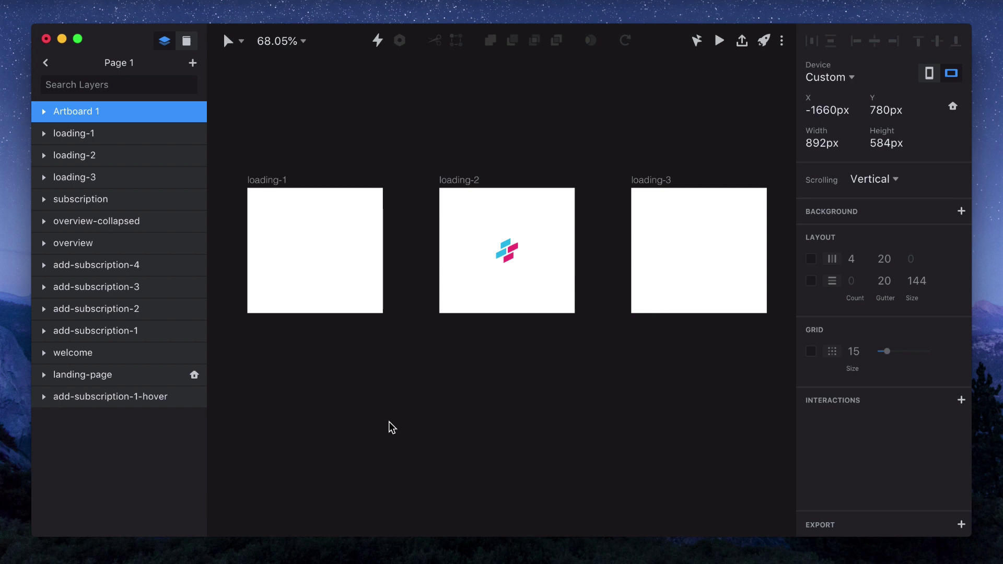
Duplicate Artboard 1 as Artboard 2 directly below it
{"action": "left_click", "coordinate": [260, 231]}
{"action": "scroll", "coordinate": [263, 234], "scroll_direction": "right", "scroll_amount": 10}
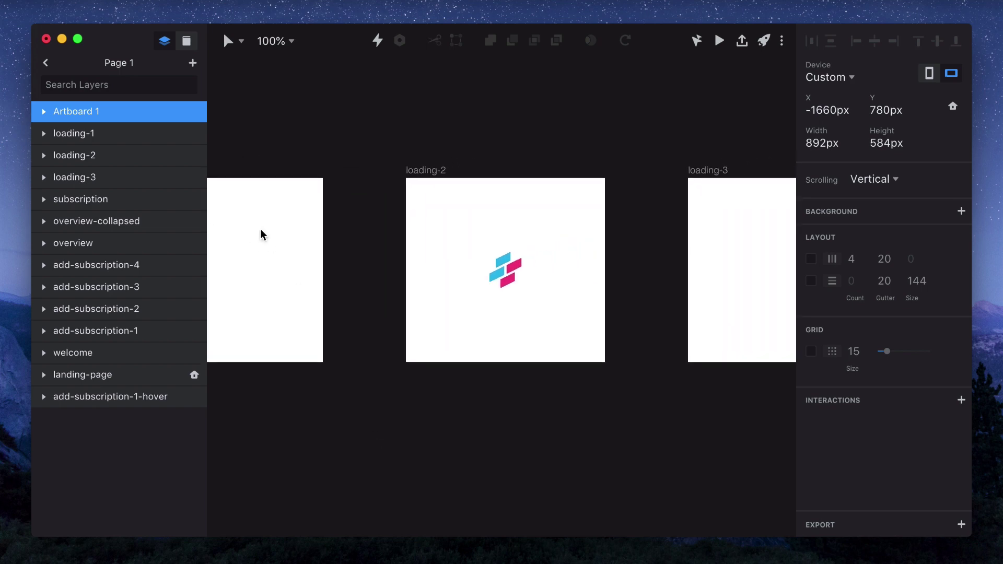
{"action": "scroll", "coordinate": [263, 234], "scroll_direction": "up", "scroll_amount": 2}
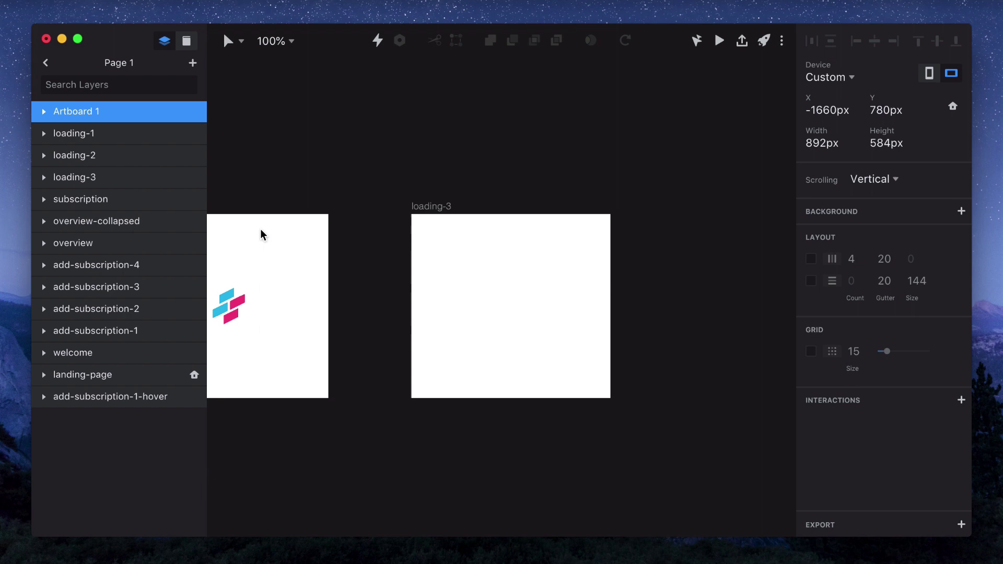
{"action": "scroll", "coordinate": [263, 234], "scroll_direction": "left", "scroll_amount": 10}
{"action": "scroll", "coordinate": [263, 235], "scroll_direction": "down", "scroll_amount": 1}
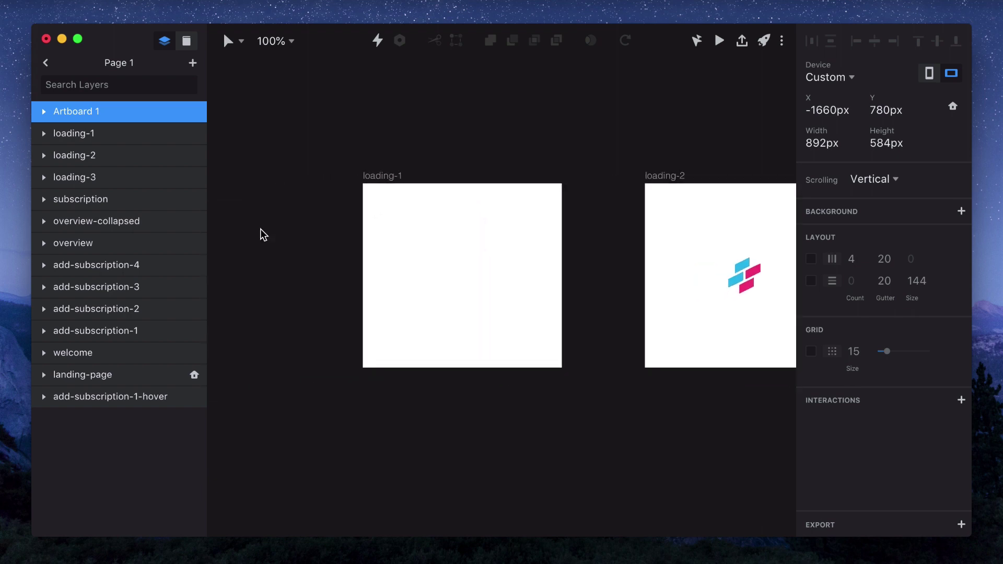
{"action": "left_click", "coordinate": [585, 444]}
{"action": "key", "text": "super+minus"}
{"action": "scroll", "coordinate": [559, 434], "scroll_direction": "down", "scroll_amount": 2}
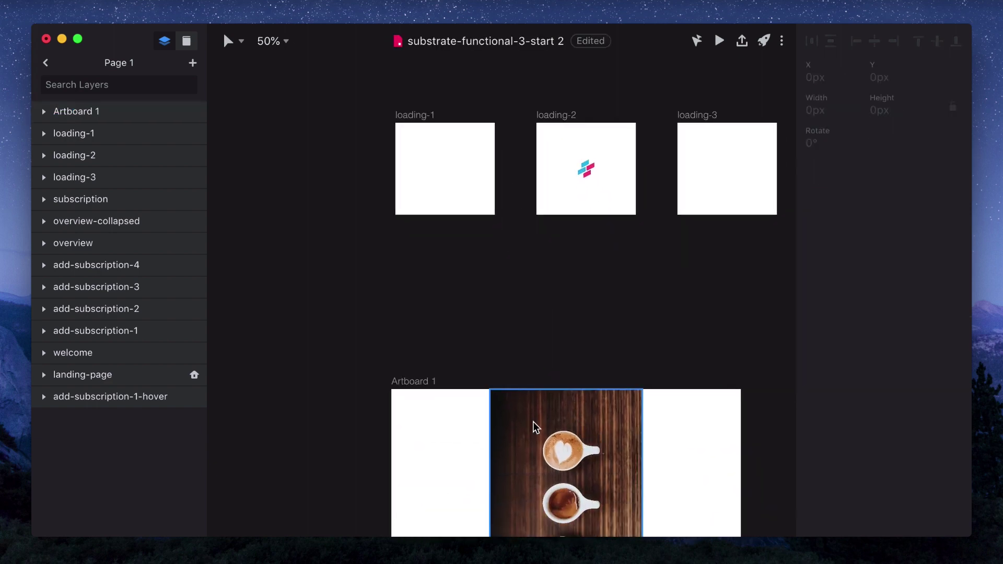
{"action": "left_click", "coordinate": [396, 383]}
{"action": "scroll", "coordinate": [408, 387], "scroll_direction": "down", "scroll_amount": 2}
{"action": "scroll", "coordinate": [408, 387], "scroll_direction": "down", "scroll_amount": 3}
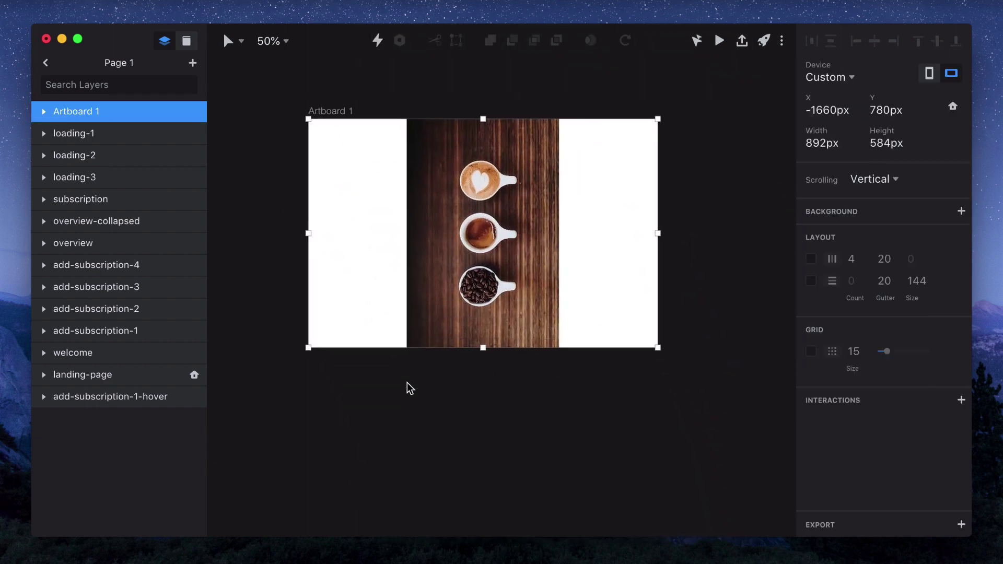
{"action": "left_click_drag", "start_coordinate": [334, 142], "coordinate": [351, 409]}
{"action": "scroll", "coordinate": [352, 409], "scroll_direction": "down", "scroll_amount": 3}
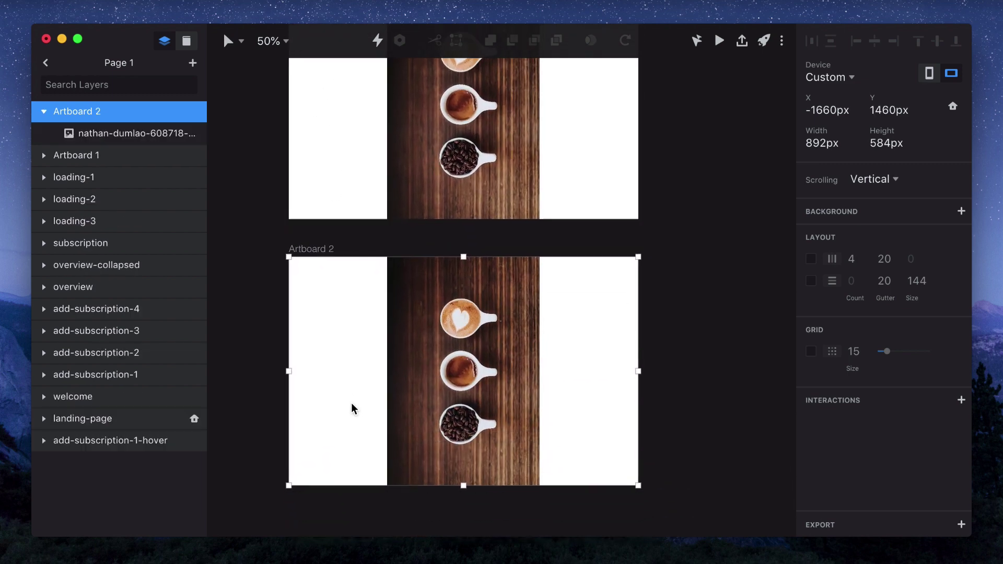
Unlock the coffee photo's proportions and stretch it into a full-width band across Artboard 2
{"action": "left_click", "coordinate": [486, 338]}
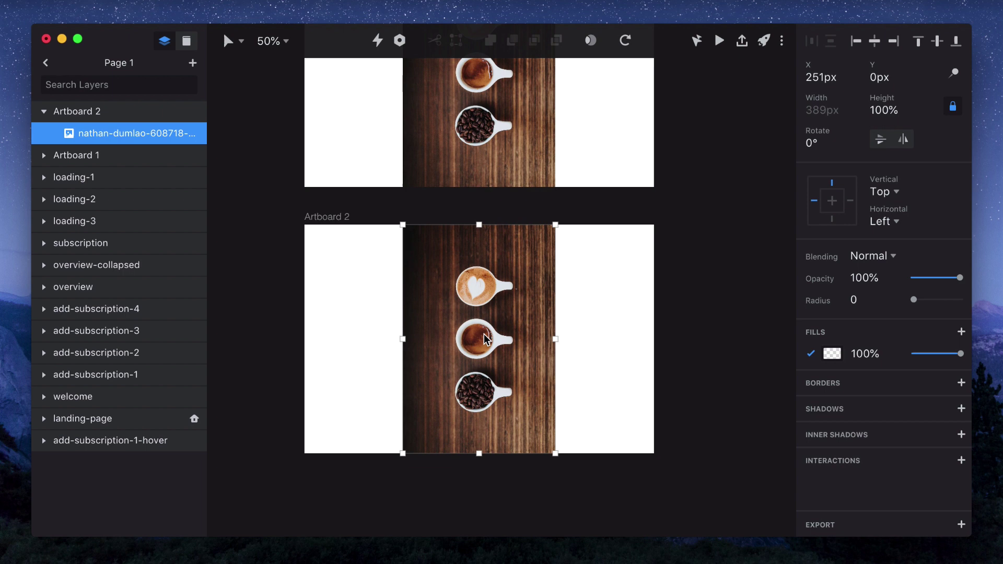
{"action": "left_click", "coordinate": [955, 109]}
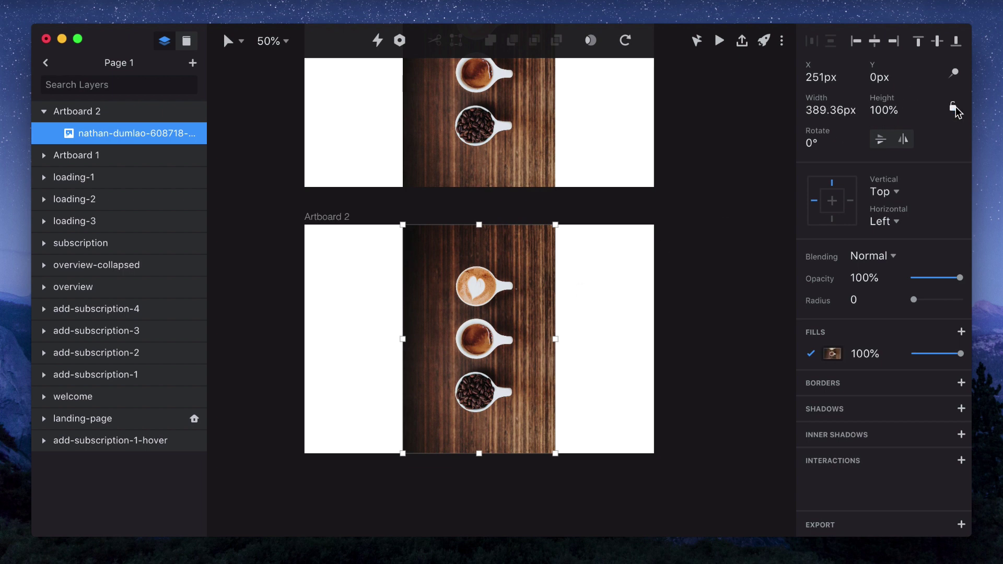
{"action": "left_click_drag", "start_coordinate": [558, 227], "coordinate": [654, 285]}
{"action": "left_click_drag", "start_coordinate": [404, 452], "coordinate": [306, 414]}
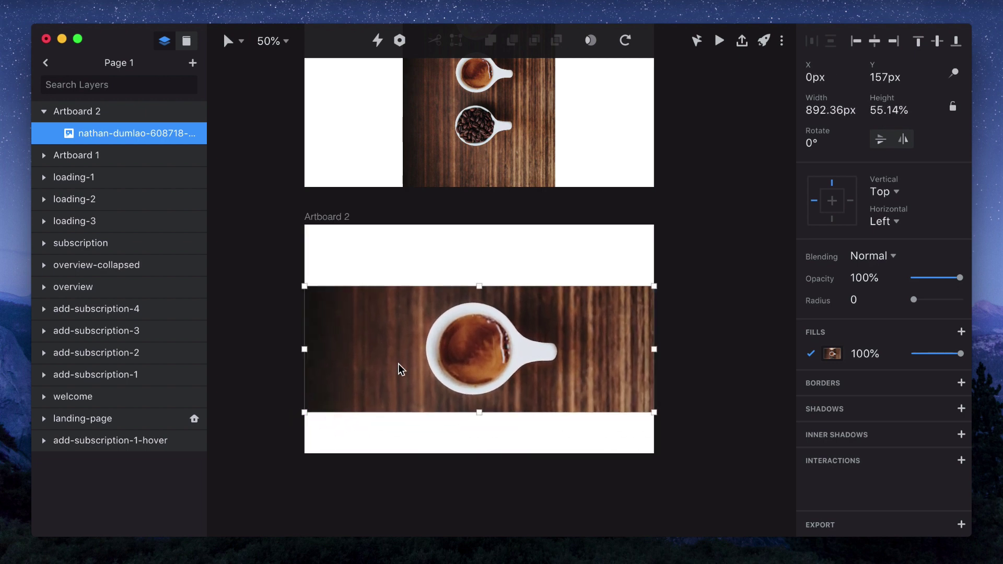
{"action": "left_click_drag", "start_coordinate": [398, 369], "coordinate": [401, 357]}
{"action": "scroll", "coordinate": [400, 354], "scroll_direction": "up", "scroll_amount": 5}
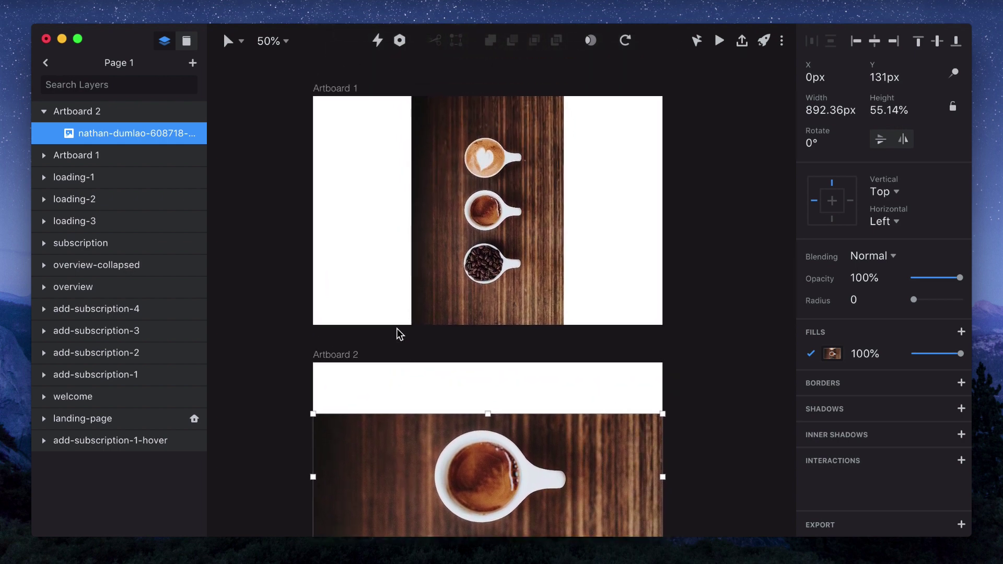
Link Artboard 1 to Artboard 2 so a click navigates there
{"action": "left_click", "coordinate": [339, 93]}
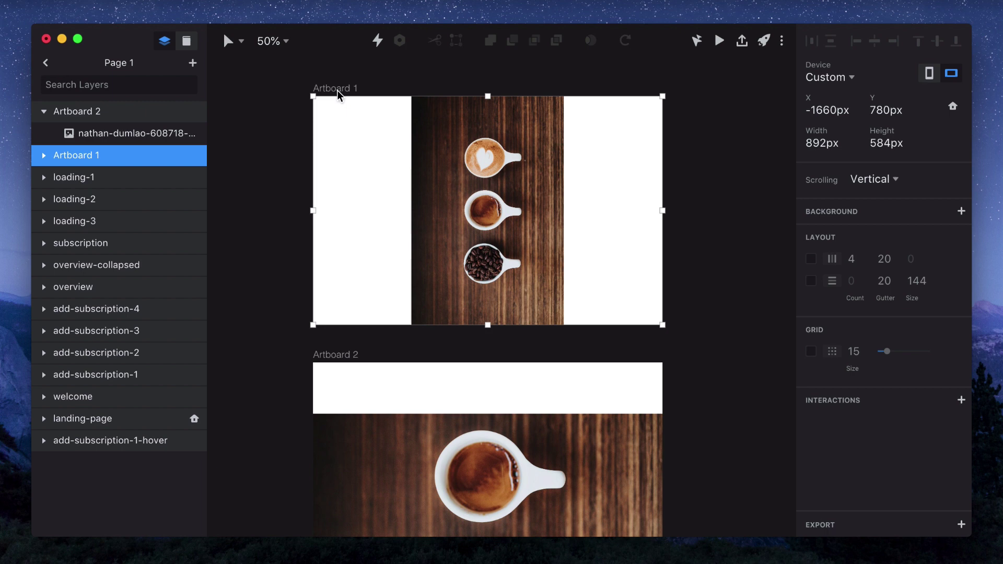
{"action": "scroll", "coordinate": [341, 99], "scroll_direction": "down", "scroll_amount": 2}
{"action": "key", "text": "c"}
{"action": "left_click", "coordinate": [466, 369]}
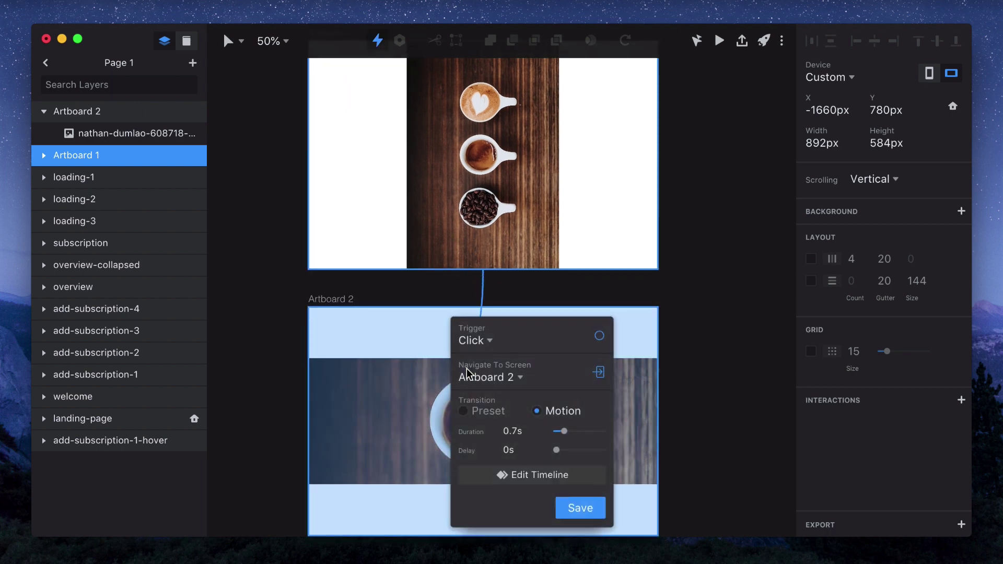
Preview the 0.7s Motion transition in the timeline several times, then return to the canvas
{"action": "left_click", "coordinate": [533, 475]}
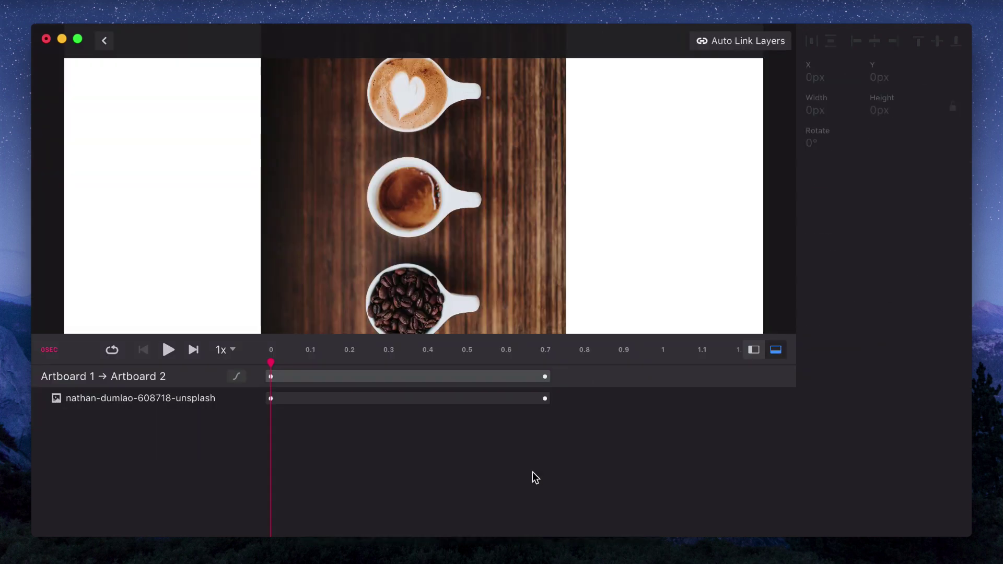
{"action": "left_click", "coordinate": [168, 350]}
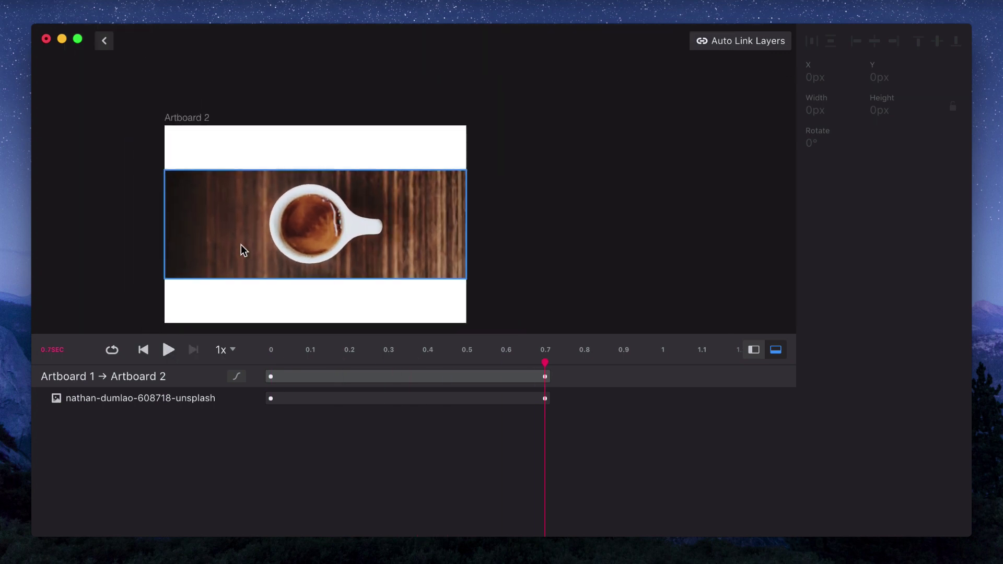
{"action": "left_click", "coordinate": [164, 352]}
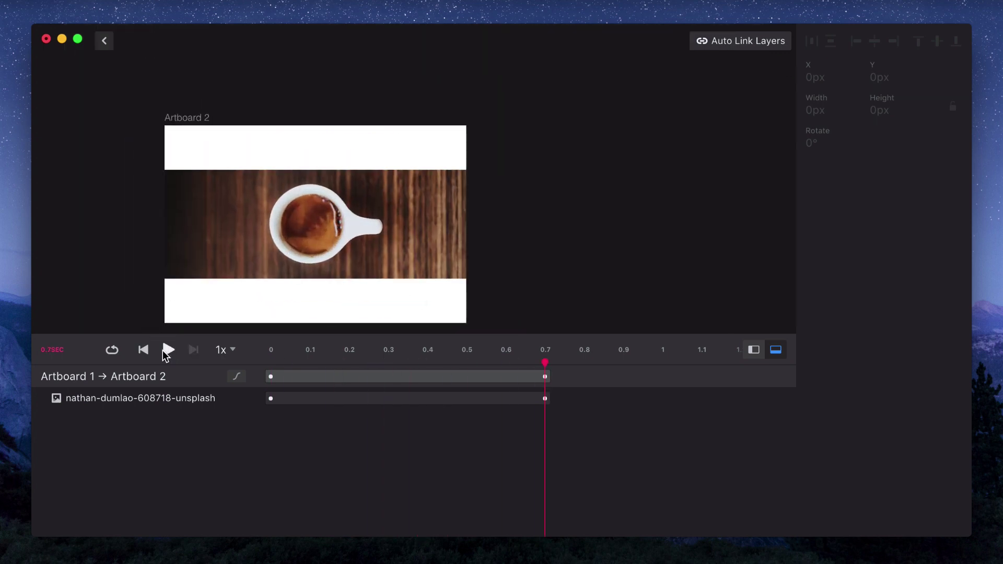
{"action": "left_click", "coordinate": [163, 351]}
{"action": "left_click", "coordinate": [164, 351]}
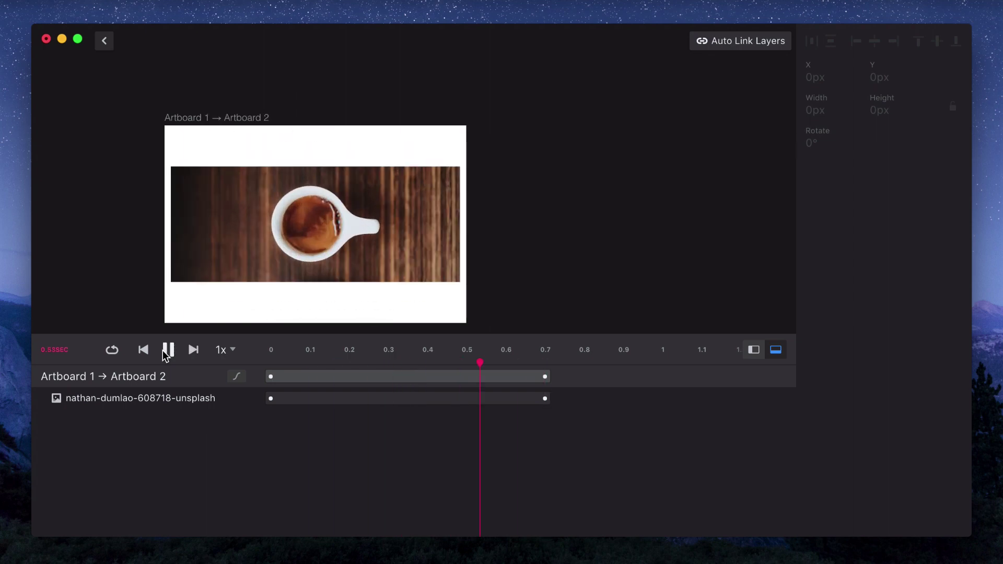
{"action": "left_click", "coordinate": [107, 43]}
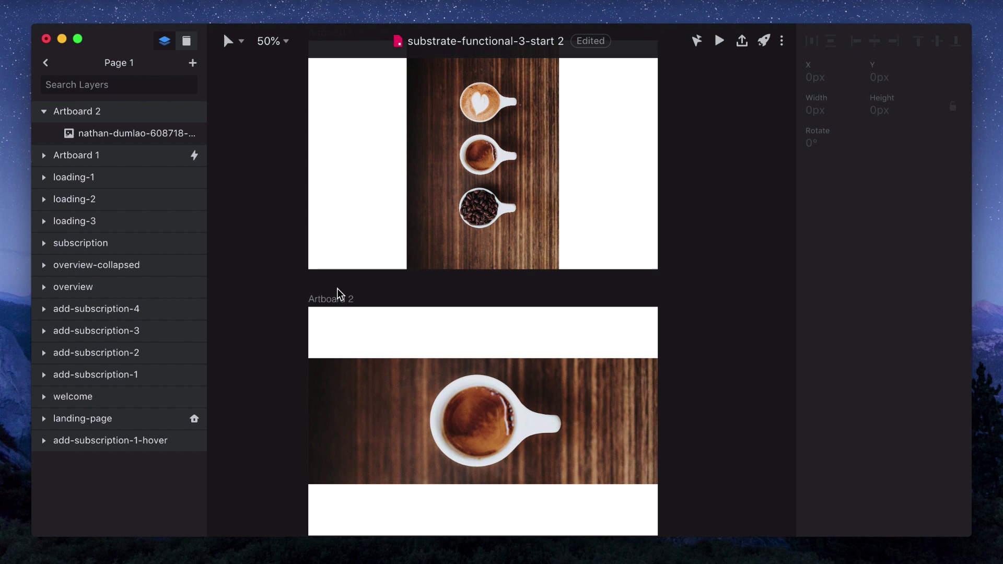
Delete Artboard 2 and Artboard 1
{"action": "left_click", "coordinate": [341, 297]}
{"action": "key", "text": "Delete"}
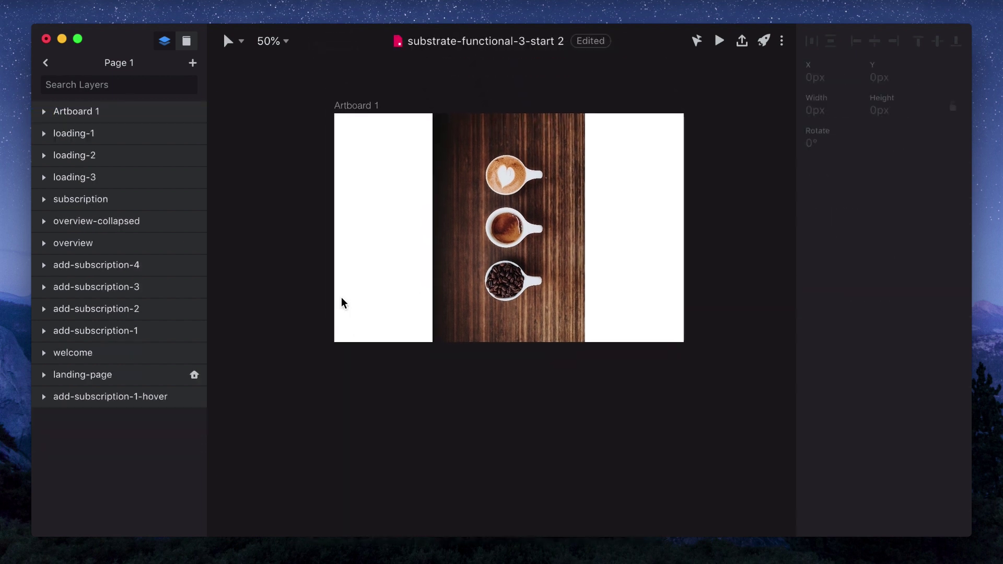
{"action": "left_click", "coordinate": [370, 159]}
{"action": "key", "text": "Delete"}
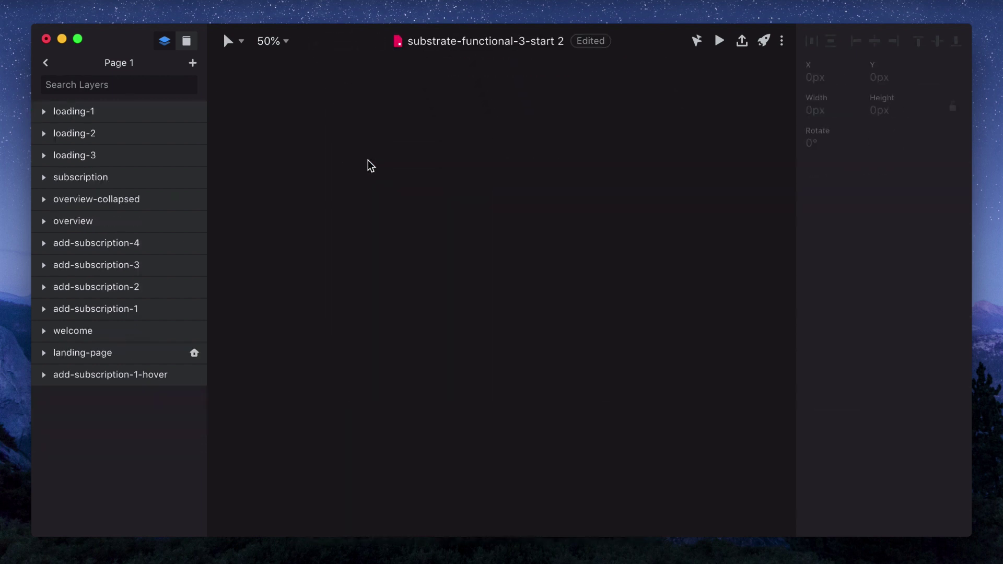
At 100% on loading-1, slide Group 4's rectangle into its mask and back to 140px
{"action": "left_click", "coordinate": [386, 148]}
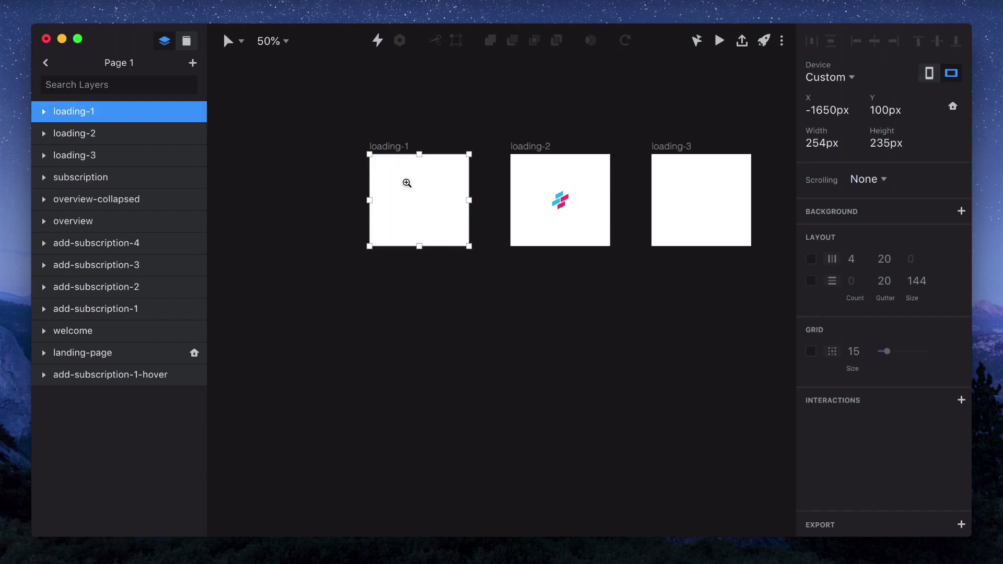
{"action": "left_click", "coordinate": [408, 183]}
{"action": "key", "text": "Return"}
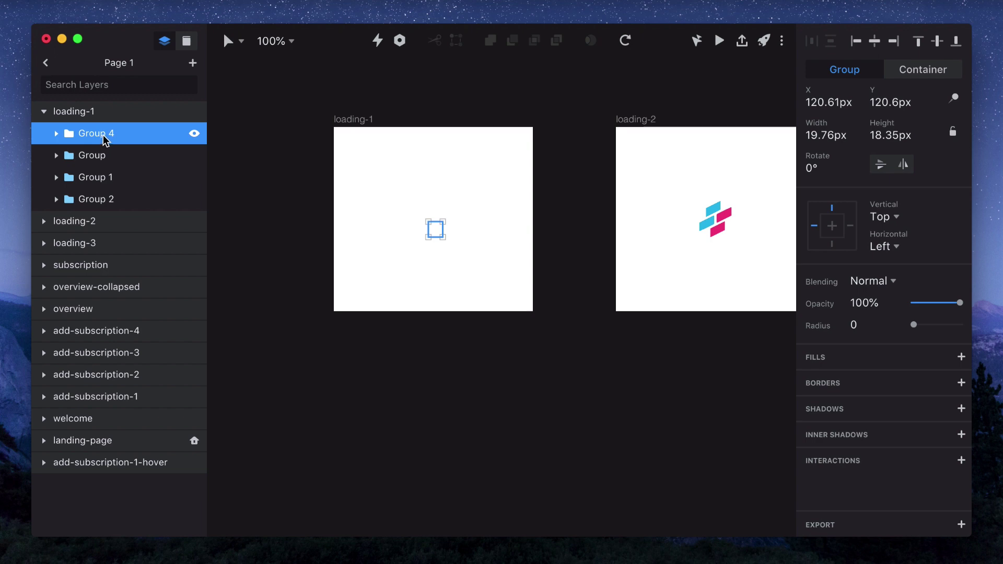
{"action": "key", "text": "Return"}
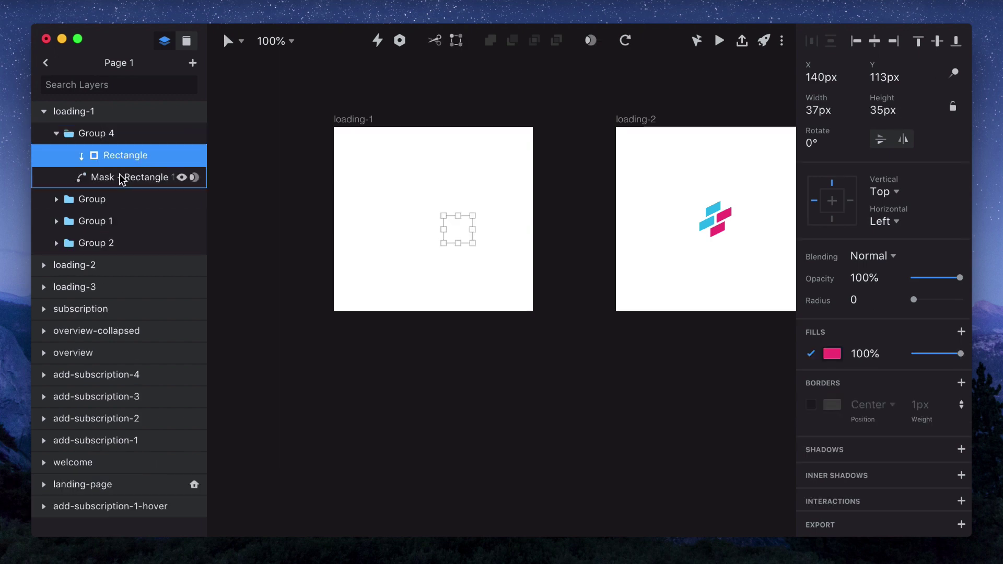
{"action": "key", "text": "shift+Left"}
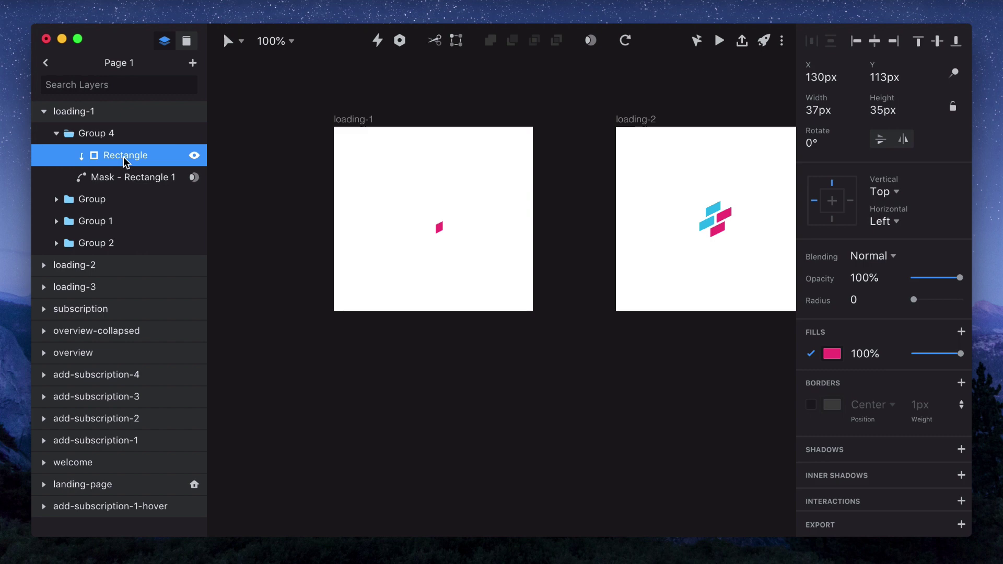
{"action": "key", "text": "shift+Left"}
{"action": "key", "text": "shift+Right"}
{"action": "key", "text": "shift+Right"}
{"action": "key", "text": "shift+Left"}
{"action": "key", "text": "shift+Left"}
{"action": "key", "text": "shift+Left"}
{"action": "key", "text": "shift+Right"}
{"action": "key", "text": "shift+Right"}
{"action": "key", "text": "shift+Right"}
Test the next group's rectangle, then move Group 1's rectangle back out of its mask
{"action": "left_click", "coordinate": [104, 200]}
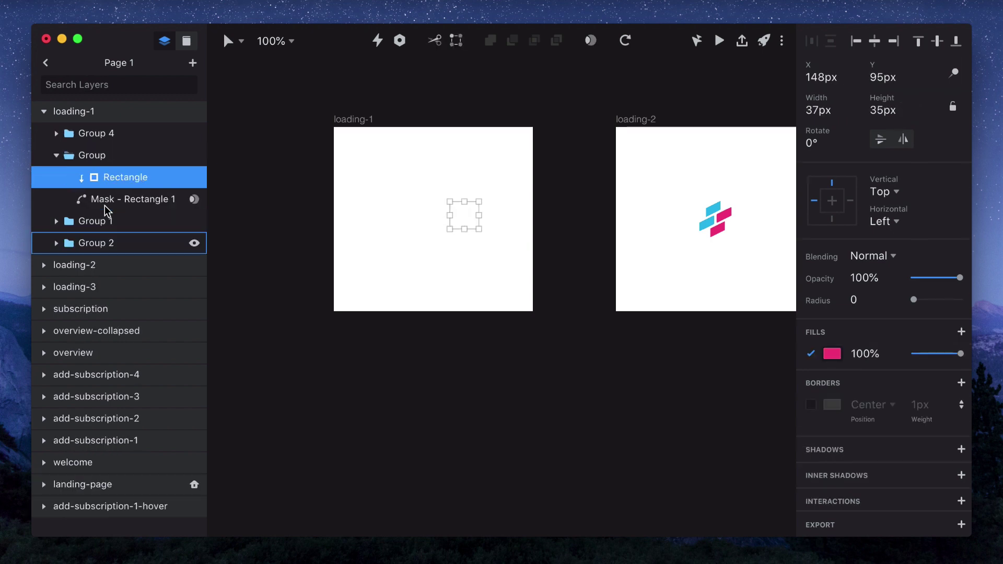
{"action": "key", "text": "shift+Left"}
{"action": "key", "text": "shift+Left"}
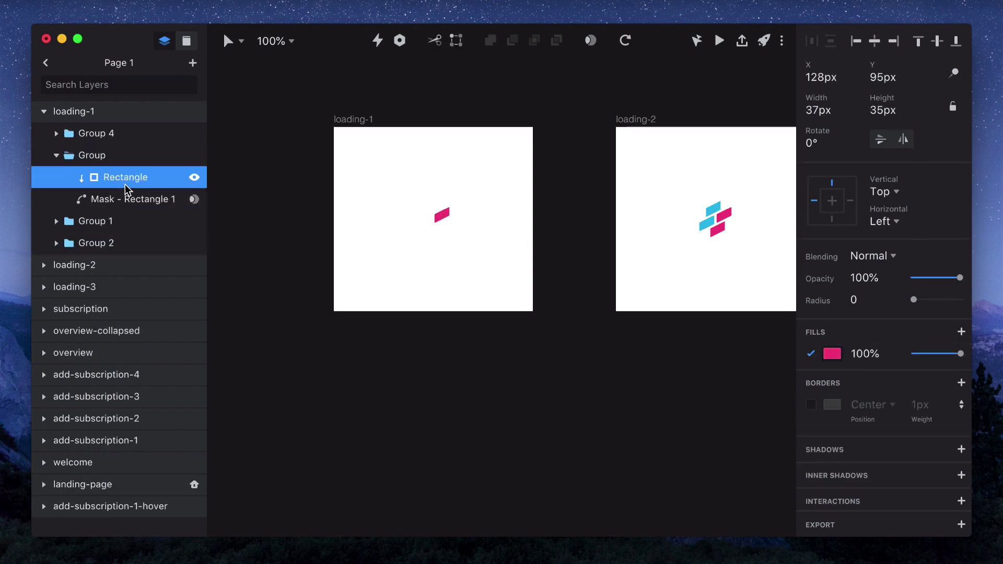
{"action": "key", "text": "shift+Right"}
{"action": "key", "text": "shift+Right"}
{"action": "left_click", "coordinate": [105, 221]}
{"action": "key", "text": "Return"}
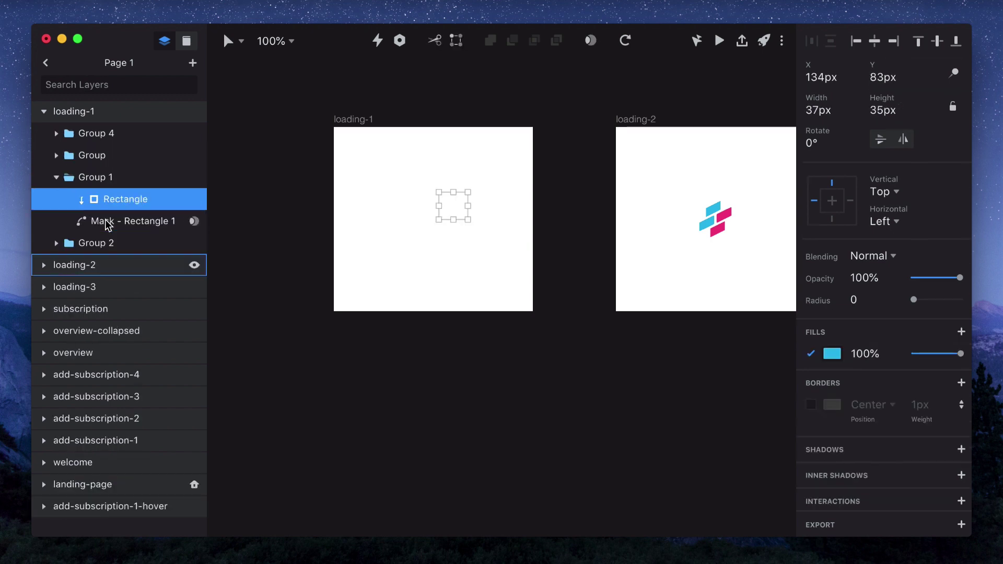
{"action": "key", "text": "shift+Left"}
{"action": "key", "text": "shift+Left"}
{"action": "key", "text": "shift+Right"}
{"action": "key", "text": "shift+Right"}
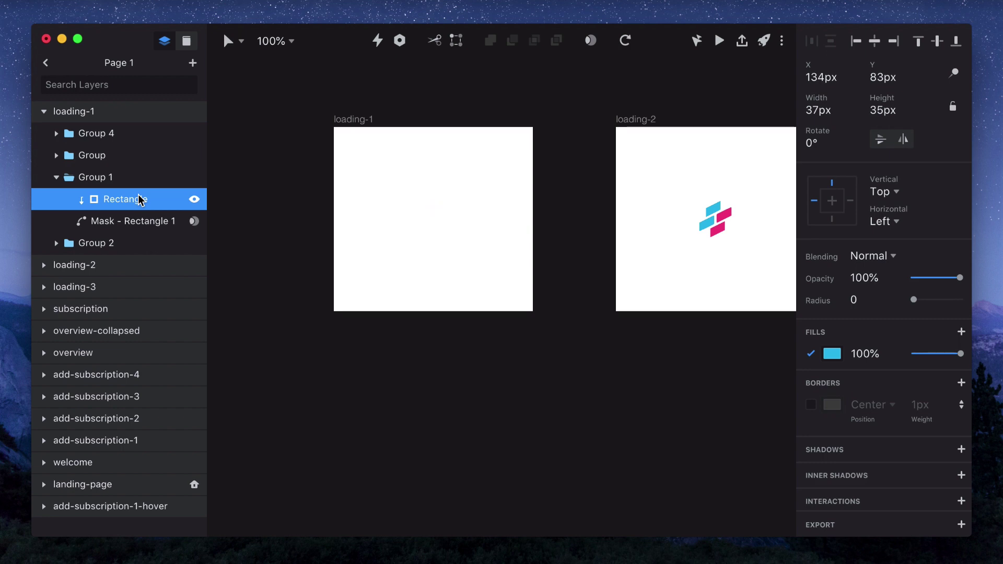
Link loading-1 to loading-2 with a Timer trigger and save the interaction
{"action": "left_click", "coordinate": [352, 121]}
{"action": "scroll", "coordinate": [350, 123], "scroll_direction": "right", "scroll_amount": 5}
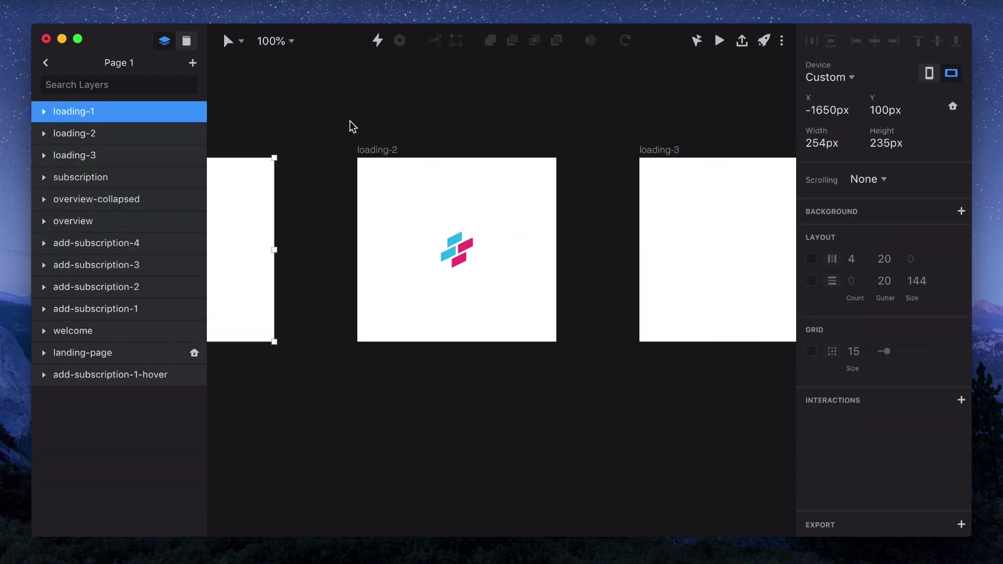
{"action": "key", "text": "c"}
{"action": "scroll", "coordinate": [410, 191], "scroll_direction": "left", "scroll_amount": 5}
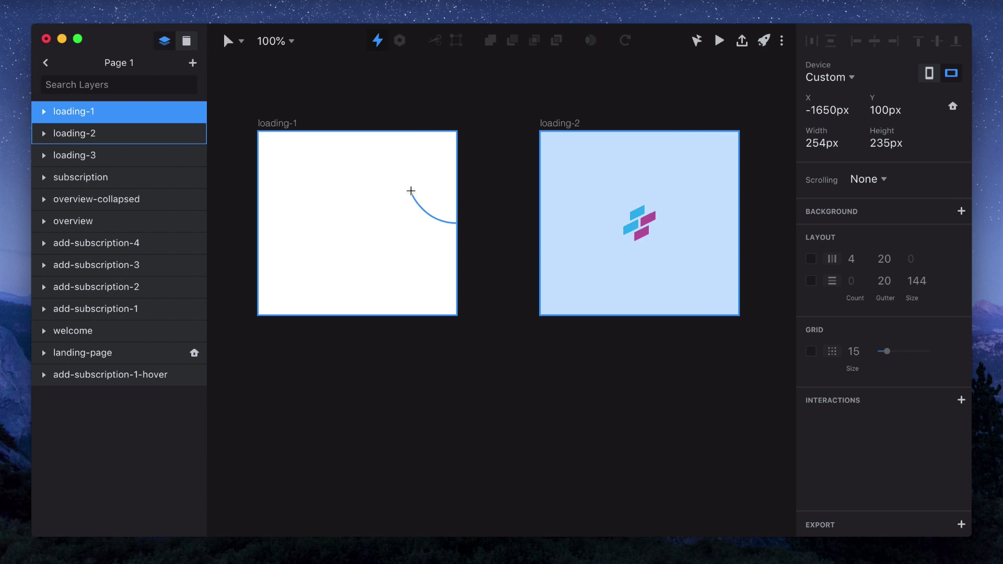
{"action": "left_click", "coordinate": [633, 169]}
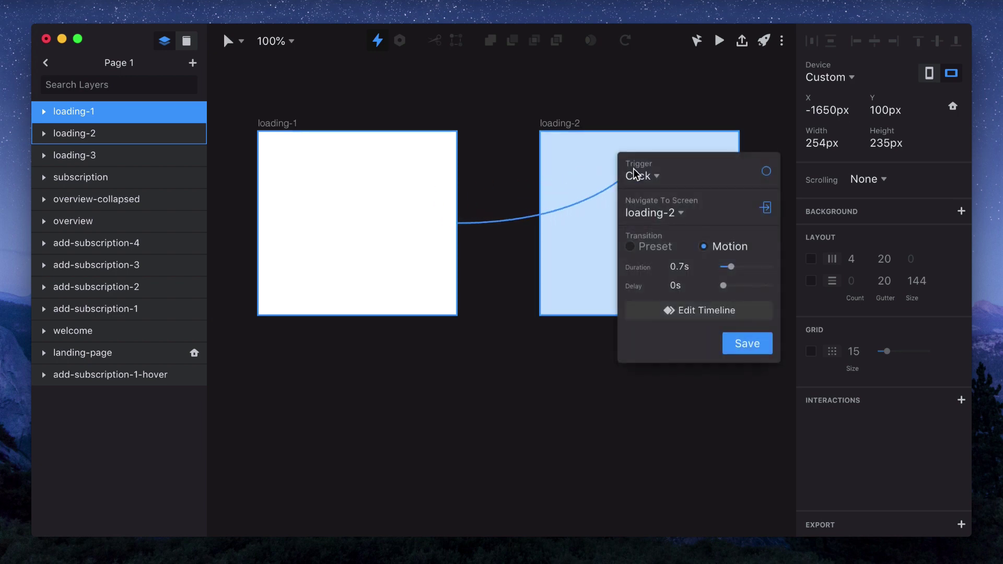
{"action": "left_click", "coordinate": [641, 177]}
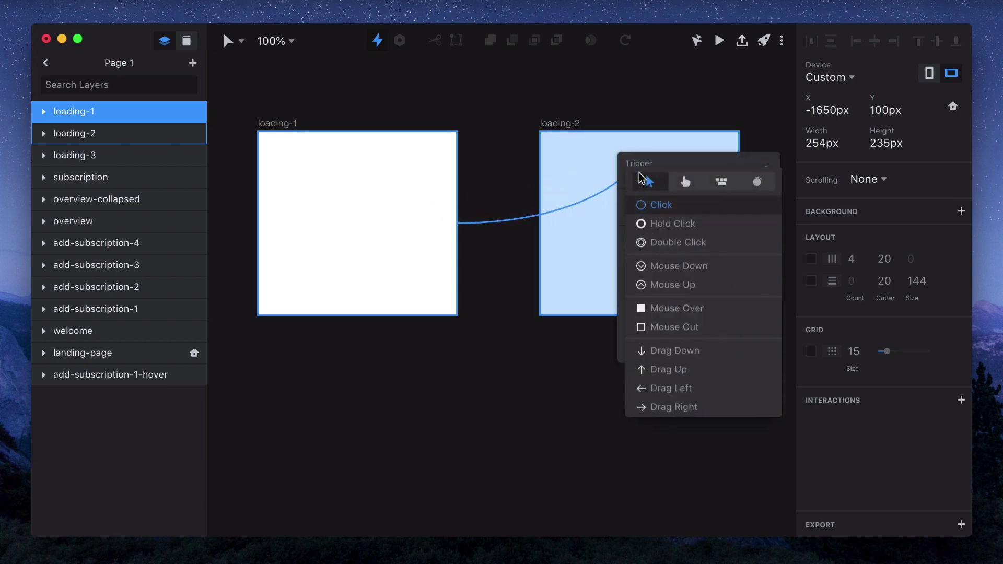
{"action": "left_click", "coordinate": [725, 182]}
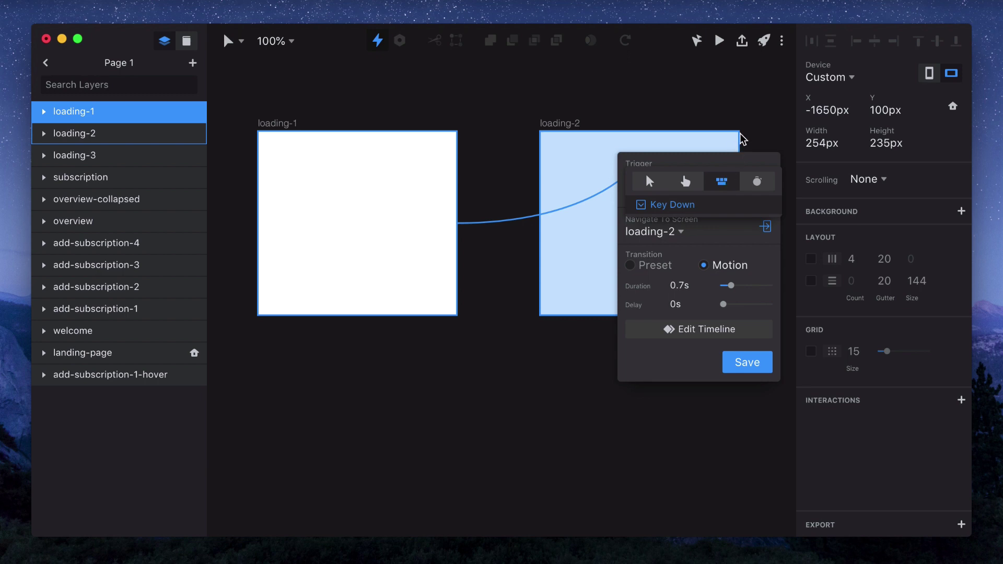
{"action": "left_click", "coordinate": [758, 182]}
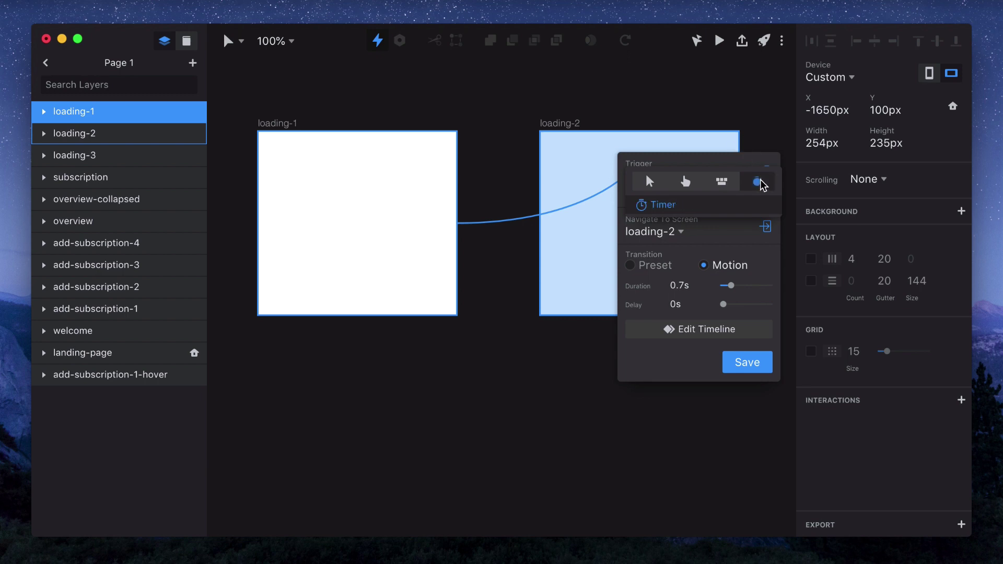
{"action": "left_click", "coordinate": [738, 206]}
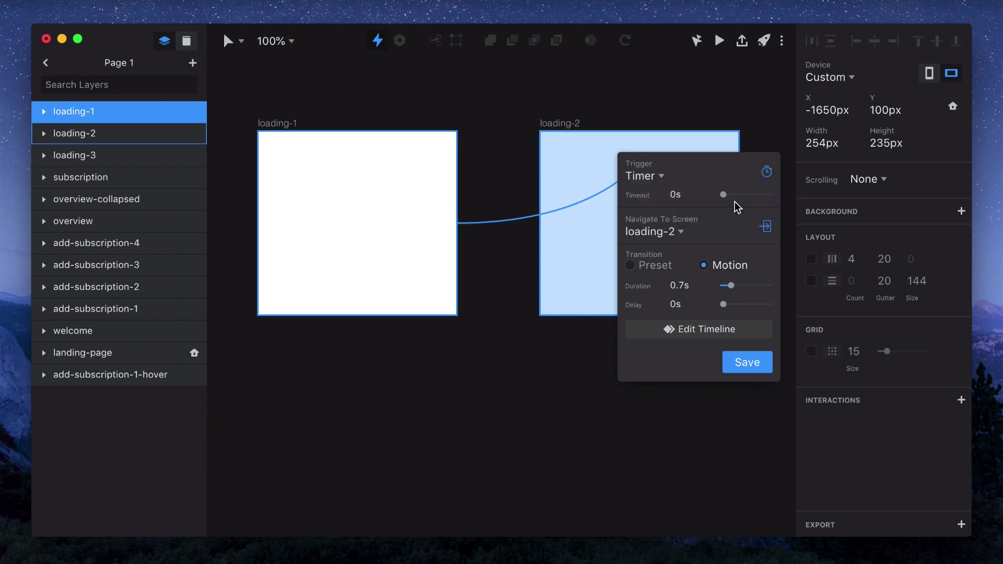
{"action": "left_click", "coordinate": [748, 363]}
Link loading-2 to loading-3 with a timer interaction
{"action": "scroll", "coordinate": [732, 359], "scroll_direction": "right", "scroll_amount": 6}
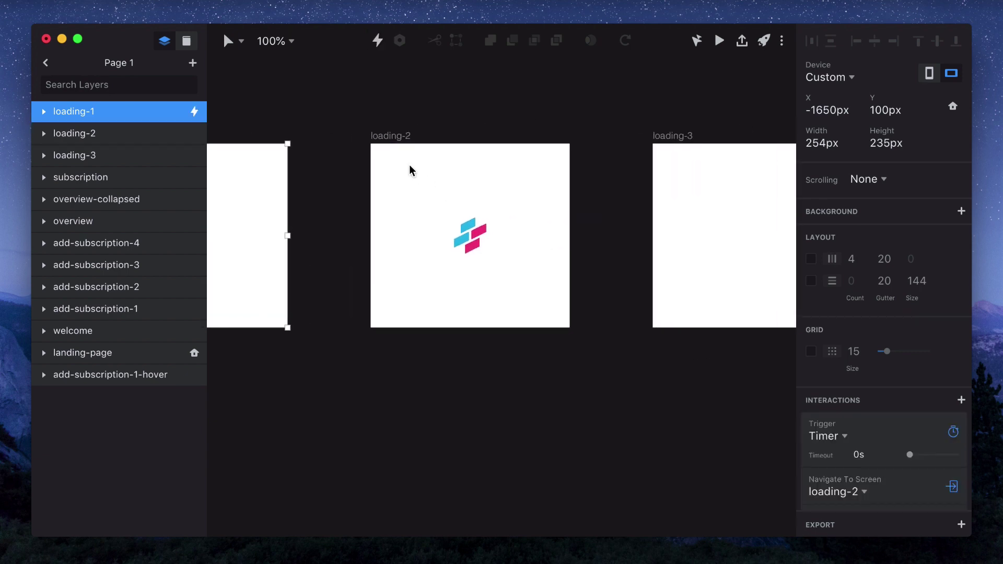
{"action": "left_click", "coordinate": [391, 140]}
{"action": "key", "text": "l"}
{"action": "left_click", "coordinate": [714, 196]}
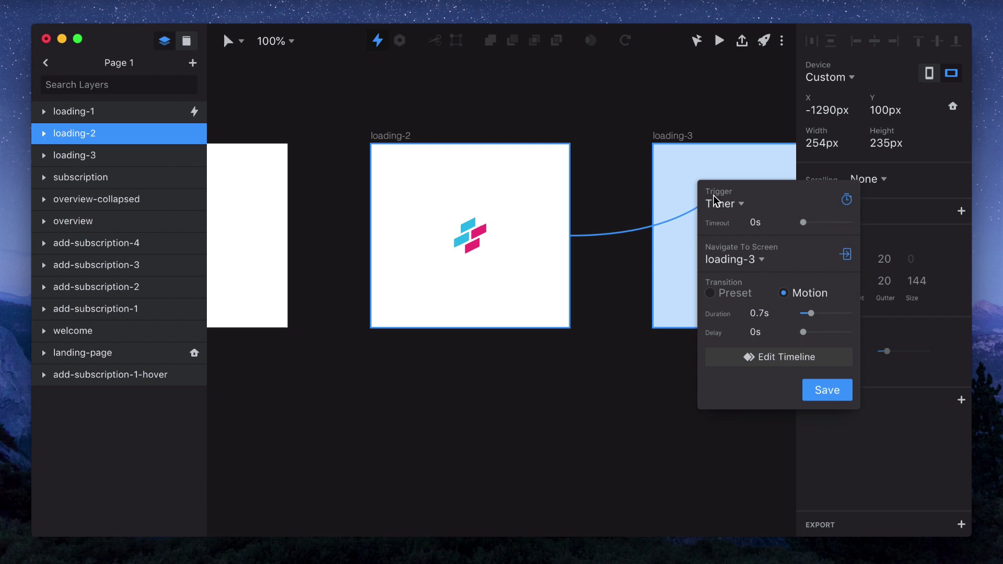
{"action": "key", "text": "Return"}
Link loading-3 back to loading-1 with an Instant preset transition
{"action": "scroll", "coordinate": [674, 167], "scroll_direction": "right", "scroll_amount": 3}
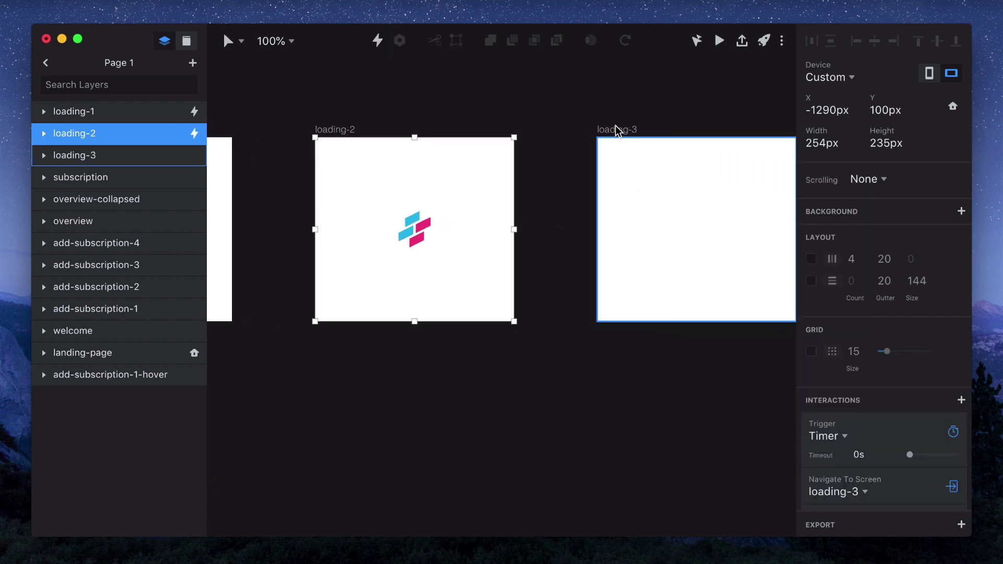
{"action": "left_click", "coordinate": [617, 130]}
{"action": "scroll", "coordinate": [617, 129], "scroll_direction": "left", "scroll_amount": 5}
{"action": "key", "text": "l"}
{"action": "left_click", "coordinate": [338, 177]}
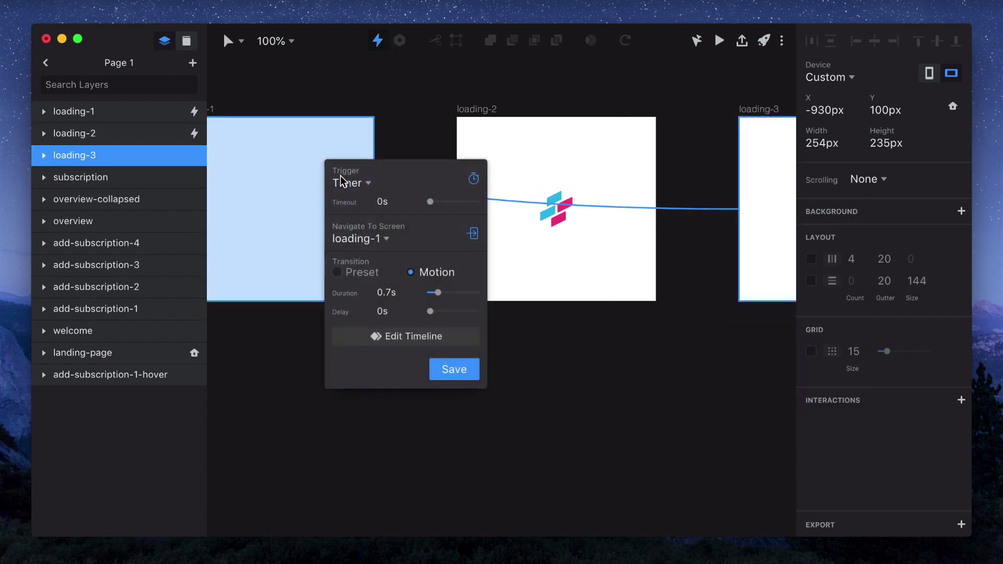
{"action": "left_click", "coordinate": [353, 274]}
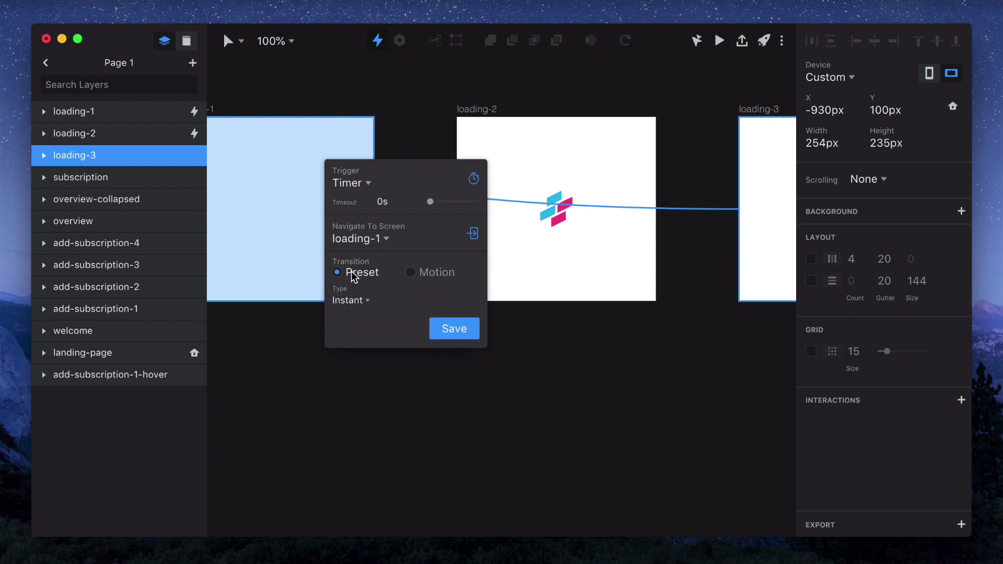
{"action": "left_click", "coordinate": [461, 330]}
{"action": "scroll", "coordinate": [464, 329], "scroll_direction": "left", "scroll_amount": 5}
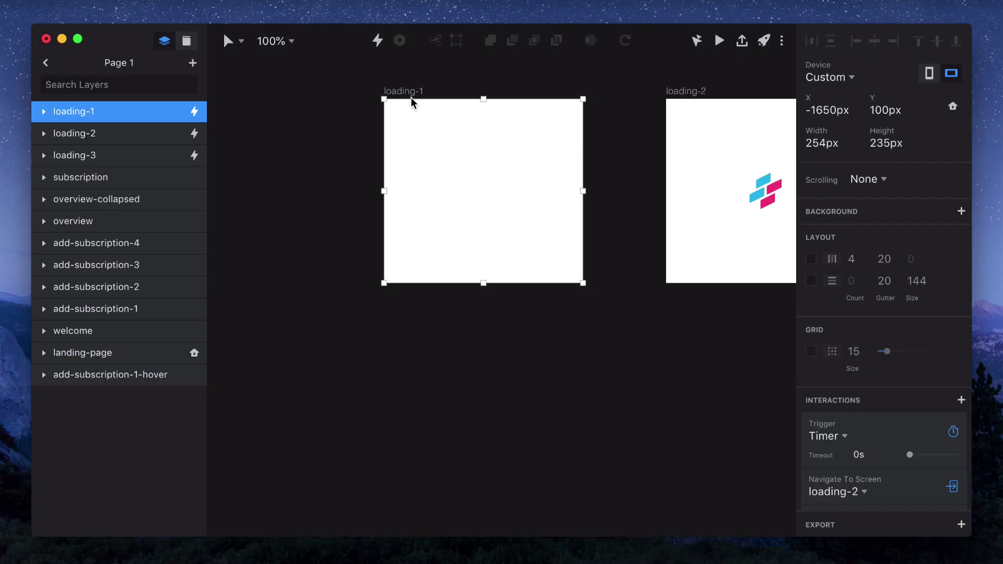
In the loading-1→loading-2 timeline, shorten Group 1 to about 0.2s, with Group 2 following
{"action": "scroll", "coordinate": [947, 384], "scroll_direction": "down", "scroll_amount": 3}
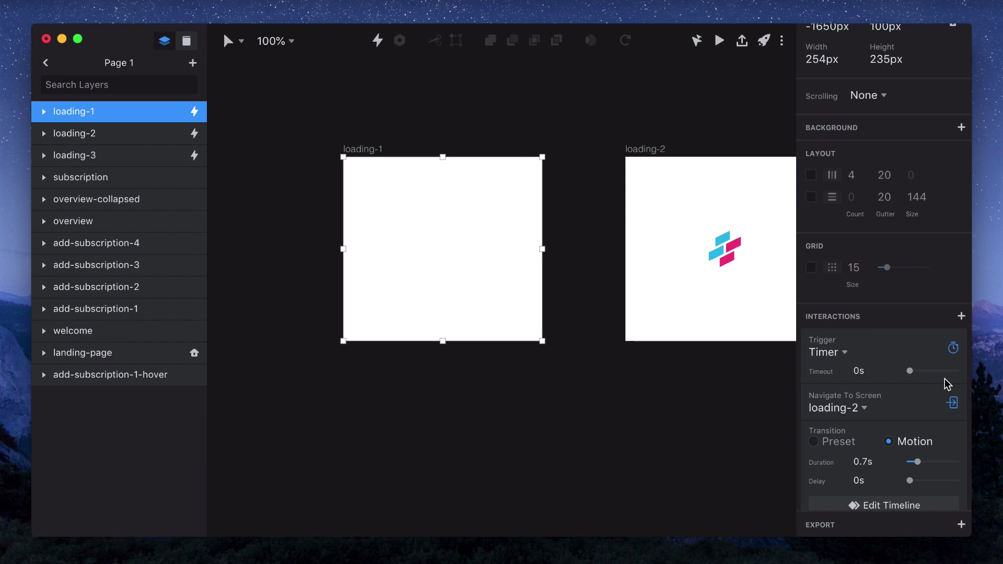
{"action": "scroll", "coordinate": [946, 384], "scroll_direction": "down", "scroll_amount": 2}
{"action": "left_click", "coordinate": [918, 415]}
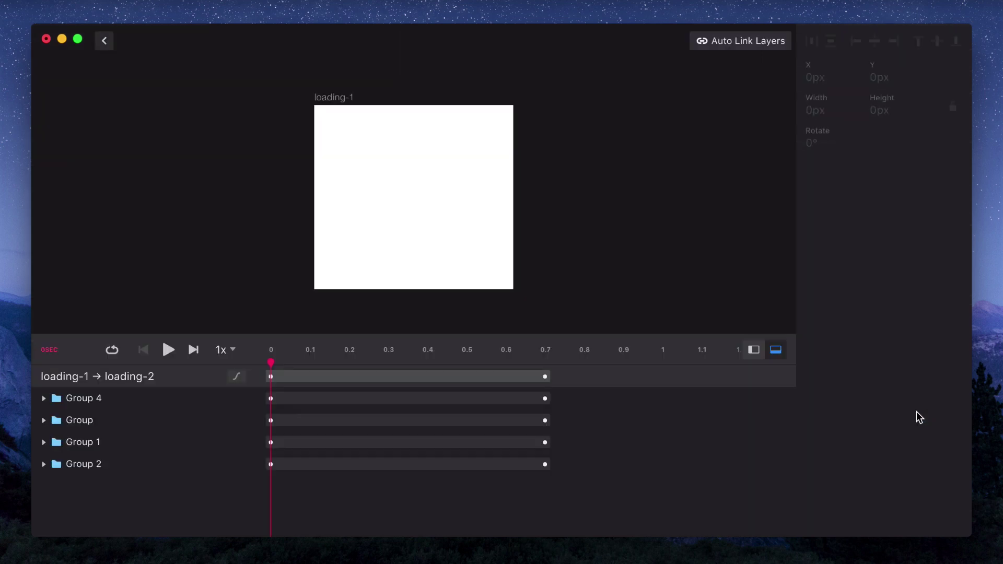
{"action": "left_click", "coordinate": [194, 351]}
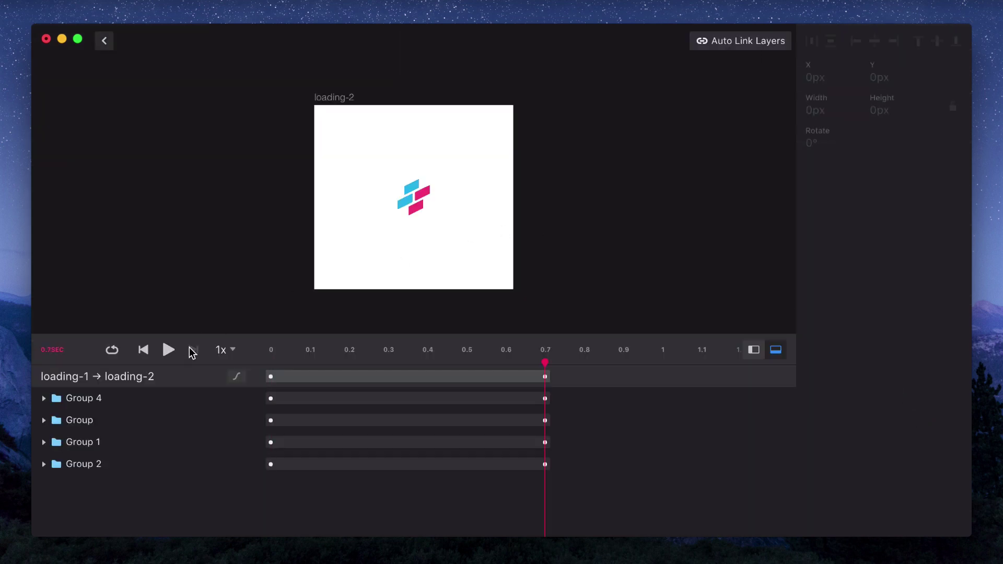
{"action": "left_click", "coordinate": [413, 190]}
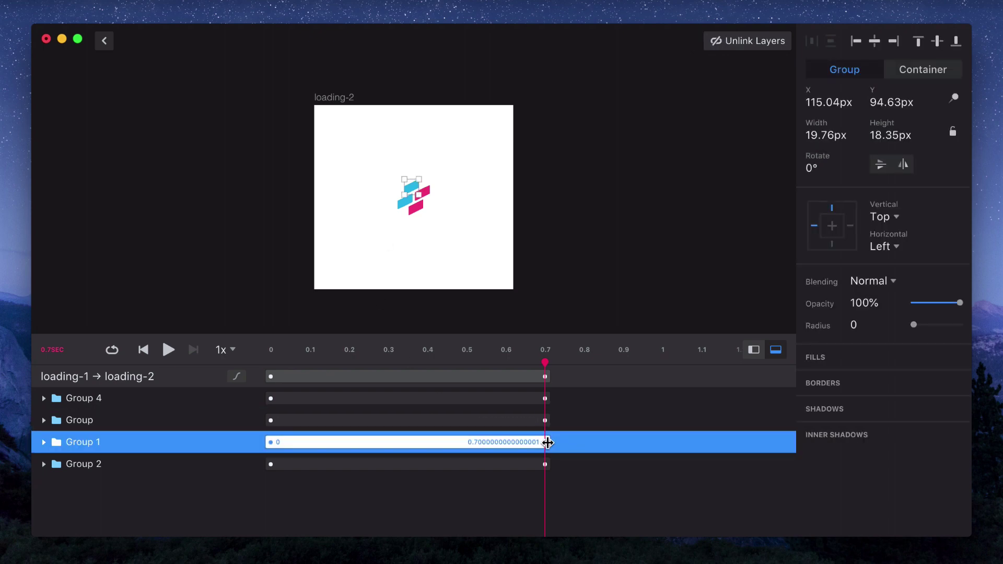
{"action": "left_click_drag", "start_coordinate": [548, 443], "coordinate": [349, 443]}
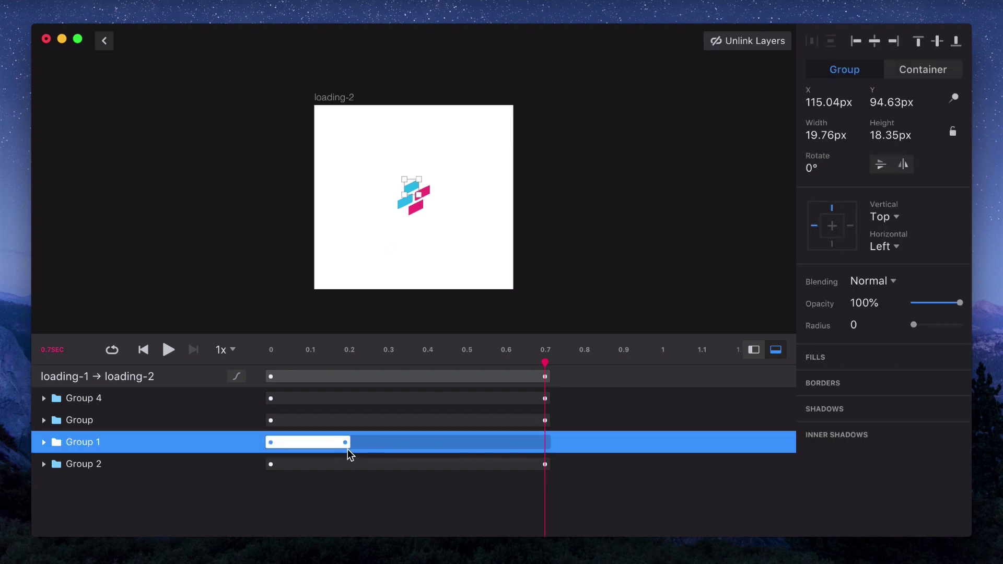
{"action": "left_click", "coordinate": [143, 465]}
{"action": "left_click_drag", "start_coordinate": [545, 464], "coordinate": [358, 468]}
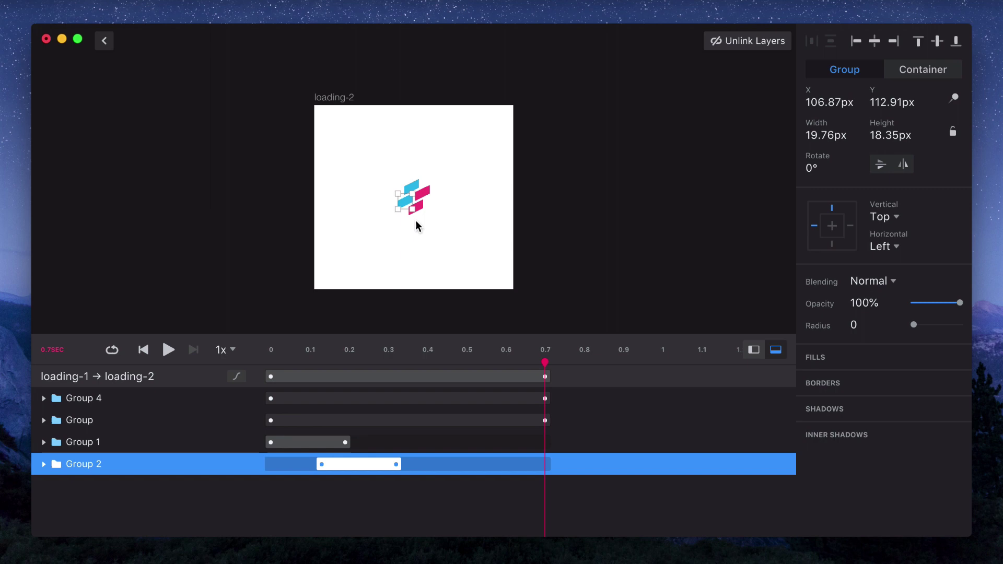
Shorten and delay Group and Group 4 so they play last, then preview the stagger
{"action": "left_click", "coordinate": [426, 195]}
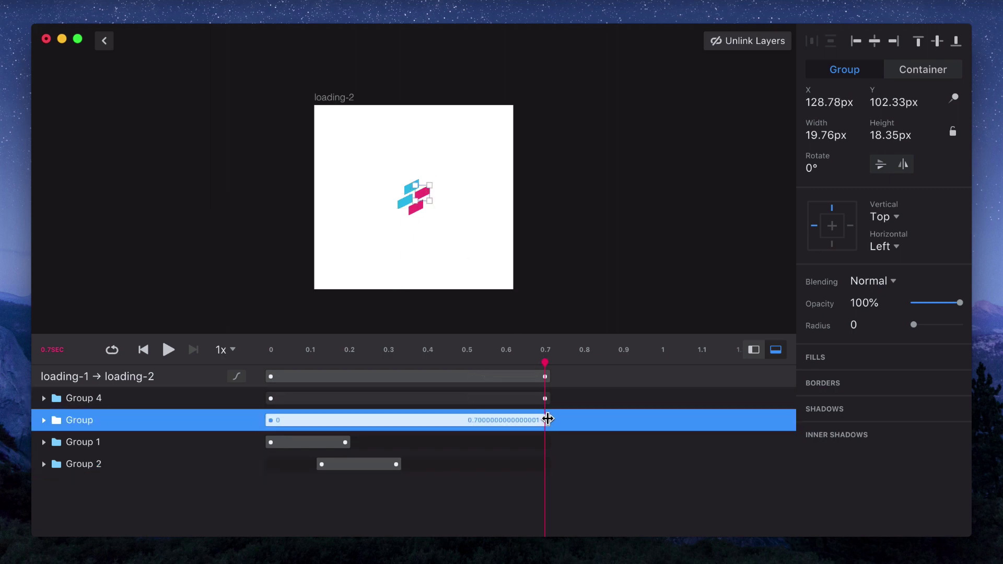
{"action": "left_click_drag", "start_coordinate": [547, 420], "coordinate": [478, 421]}
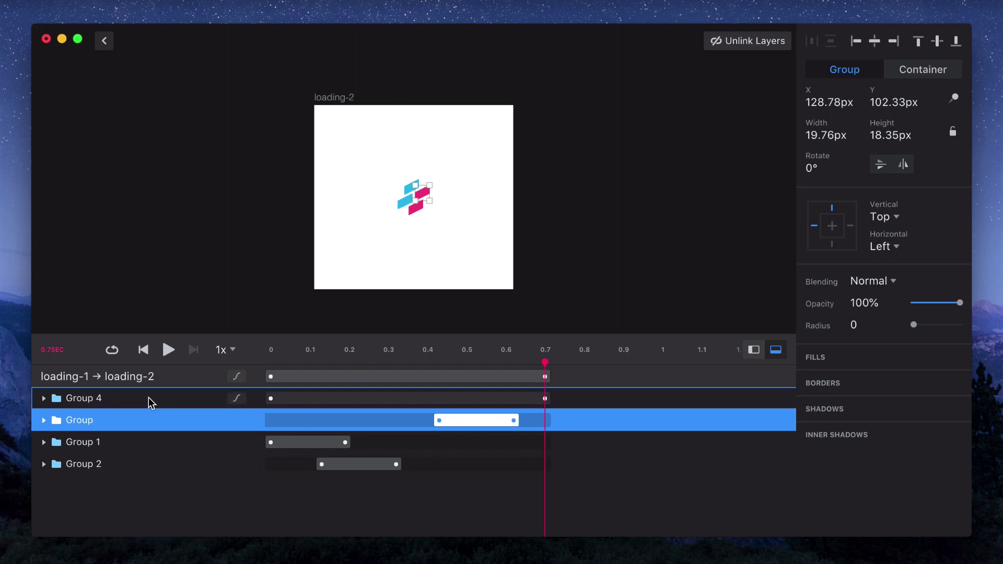
{"action": "left_click", "coordinate": [151, 401]}
{"action": "left_click_drag", "start_coordinate": [545, 399], "coordinate": [566, 376]}
{"action": "left_click", "coordinate": [143, 350]}
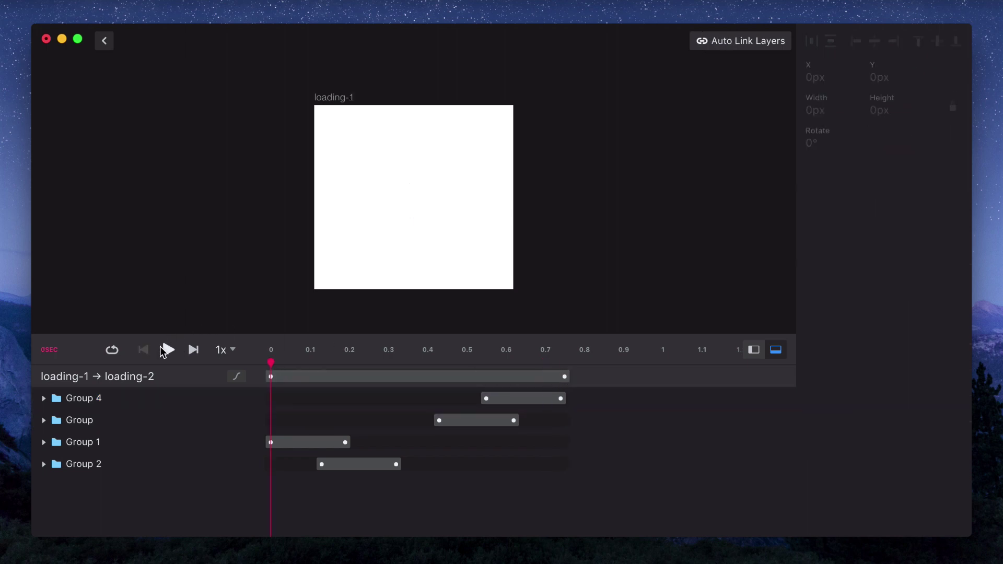
{"action": "left_click", "coordinate": [166, 349]}
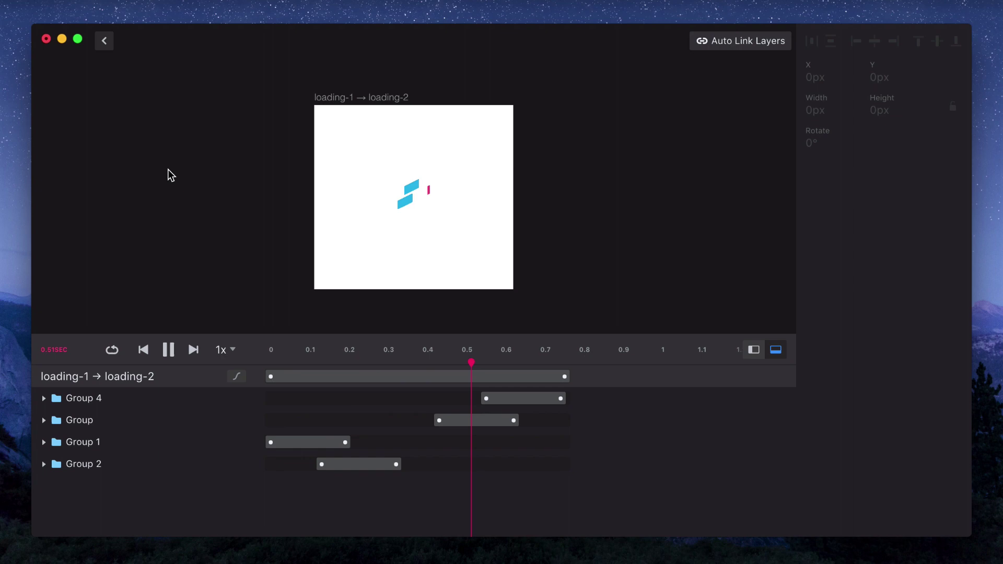
In the loading-2→loading-3 timeline, make Group 1's animation end around 0.17s
{"action": "left_click", "coordinate": [106, 40]}
{"action": "left_click", "coordinate": [641, 158]}
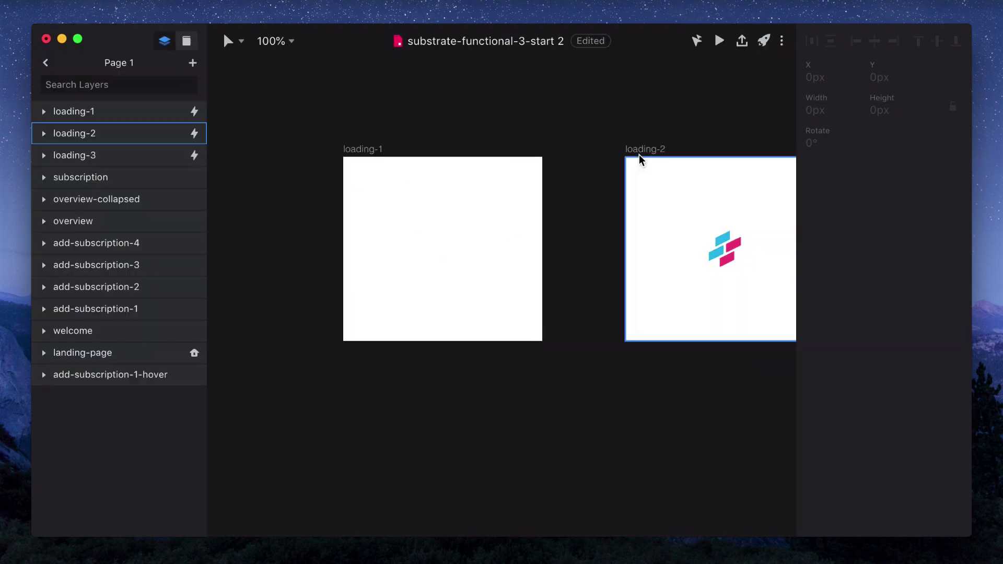
{"action": "scroll", "coordinate": [893, 499], "scroll_direction": "down", "scroll_amount": 4}
{"action": "left_click", "coordinate": [894, 484]}
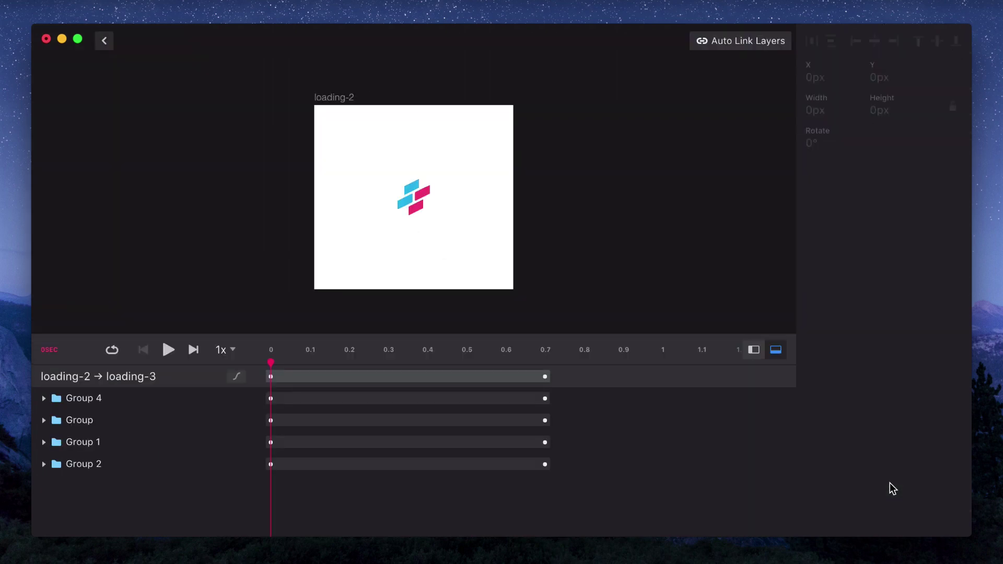
{"action": "left_click", "coordinate": [409, 186]}
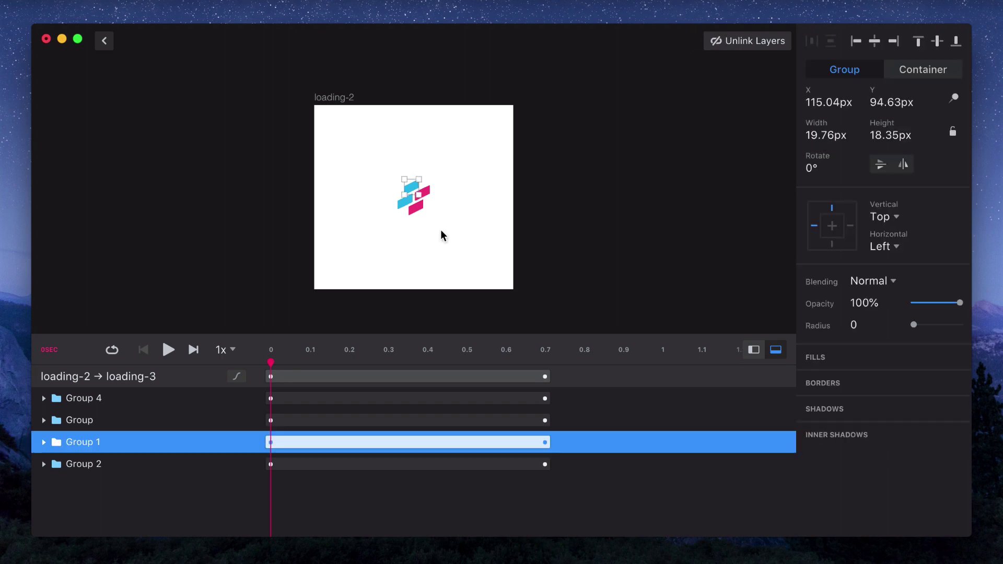
{"action": "left_click_drag", "start_coordinate": [545, 442], "coordinate": [337, 443]}
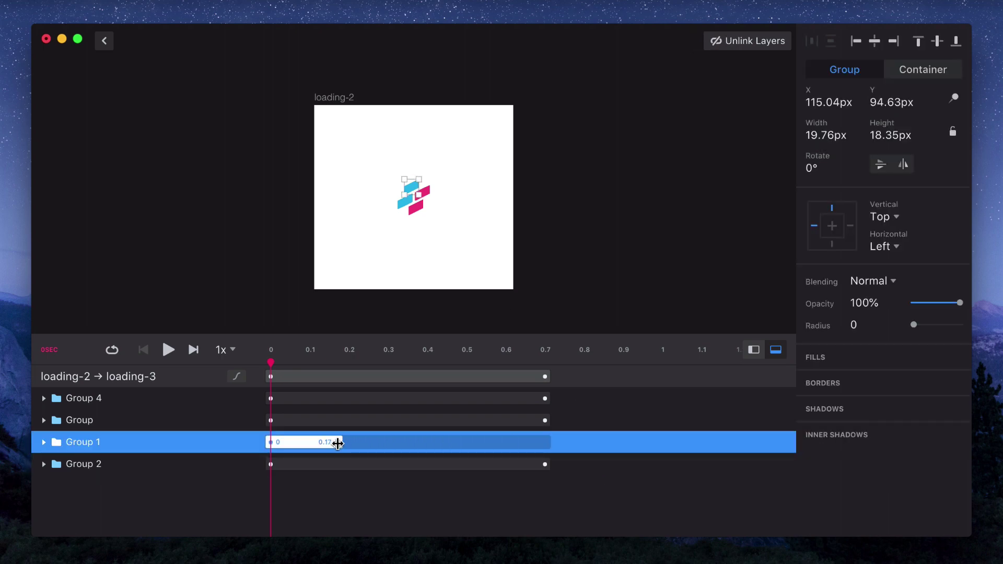
End Group 2 at 0.47s, shift the remaining groups later, and preview the result
{"action": "left_click", "coordinate": [408, 464]}
{"action": "left_click_drag", "start_coordinate": [545, 464], "coordinate": [332, 465]}
{"action": "left_click_drag", "start_coordinate": [270, 398], "coordinate": [492, 400]}
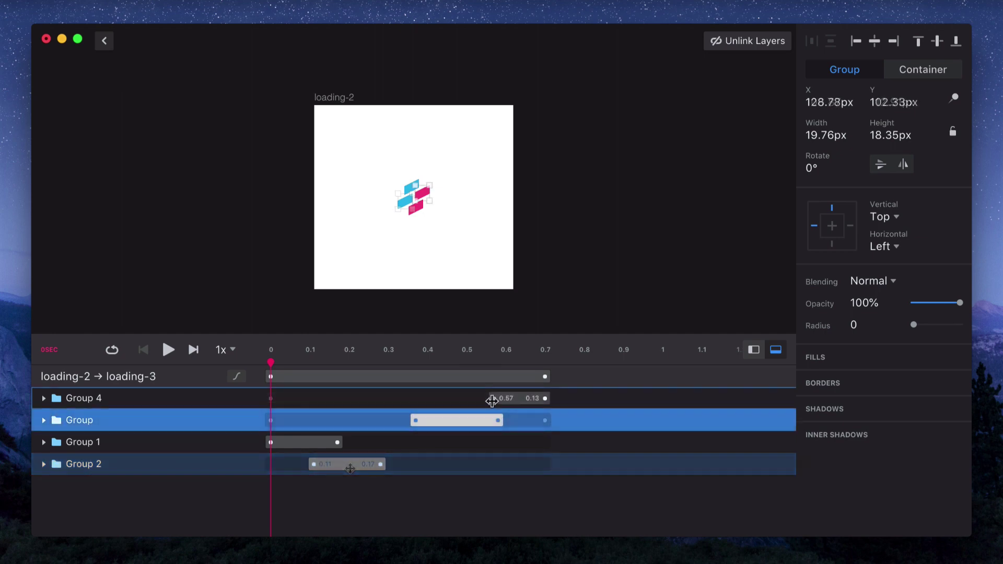
{"action": "left_click", "coordinate": [169, 350]}
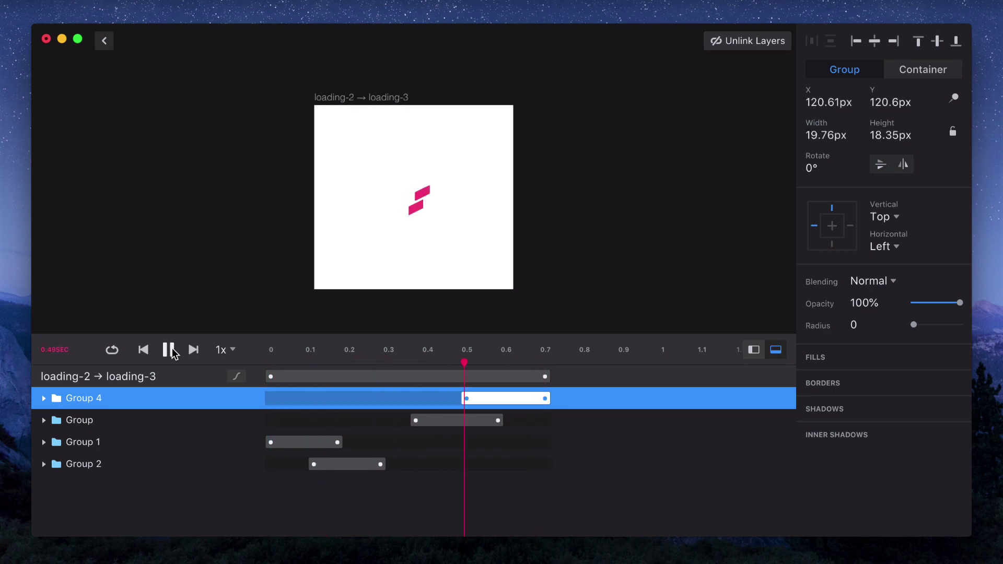
{"action": "left_click", "coordinate": [108, 40]}
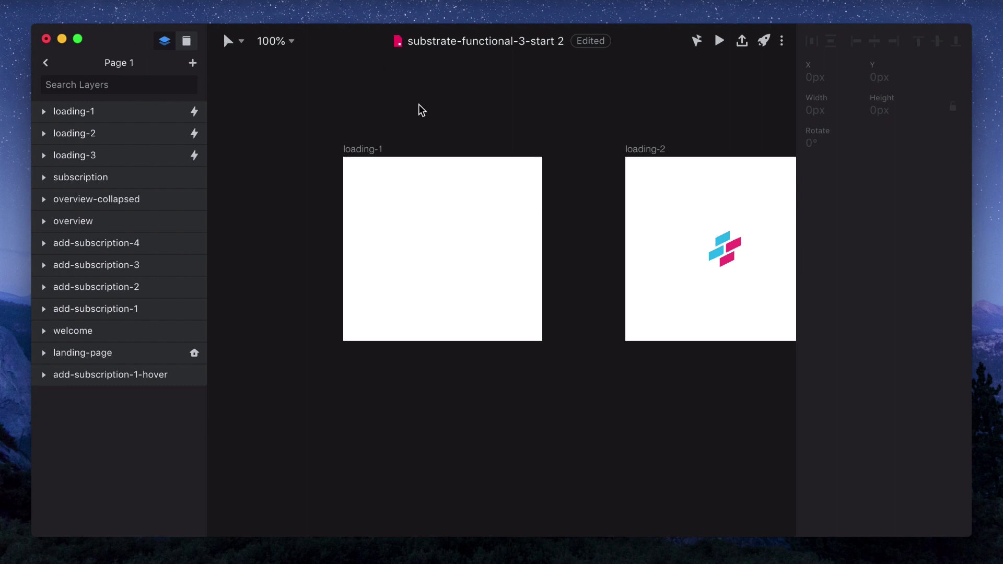
Check loading-2's timer, then set loading-1's Timer Timeout to 0.5s and deselect
{"action": "left_click", "coordinate": [630, 151]}
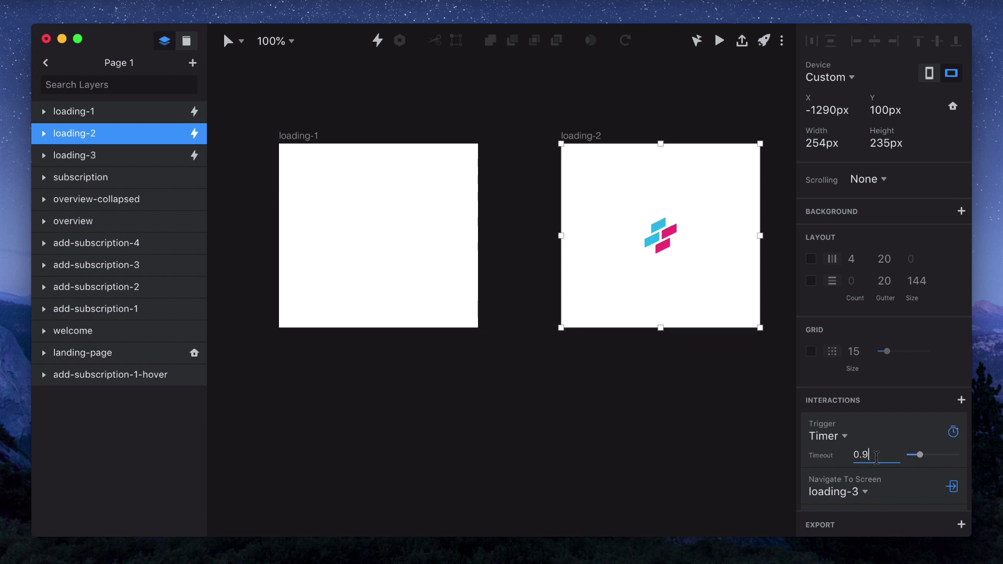
{"action": "left_click", "coordinate": [345, 151]}
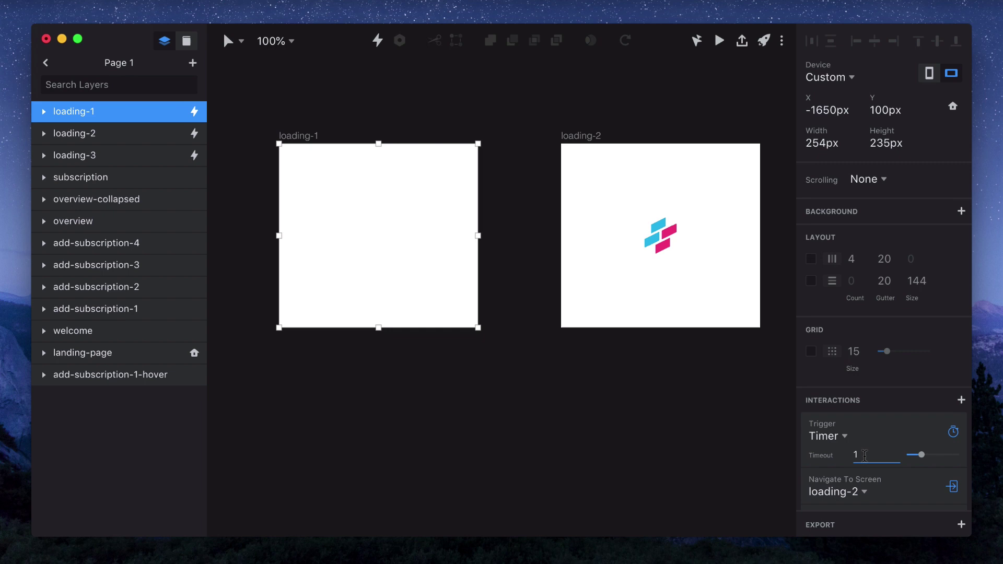
{"action": "key", "text": "BackSpace"}
{"action": "type", "text": ".5"}
{"action": "key", "text": "Return"}
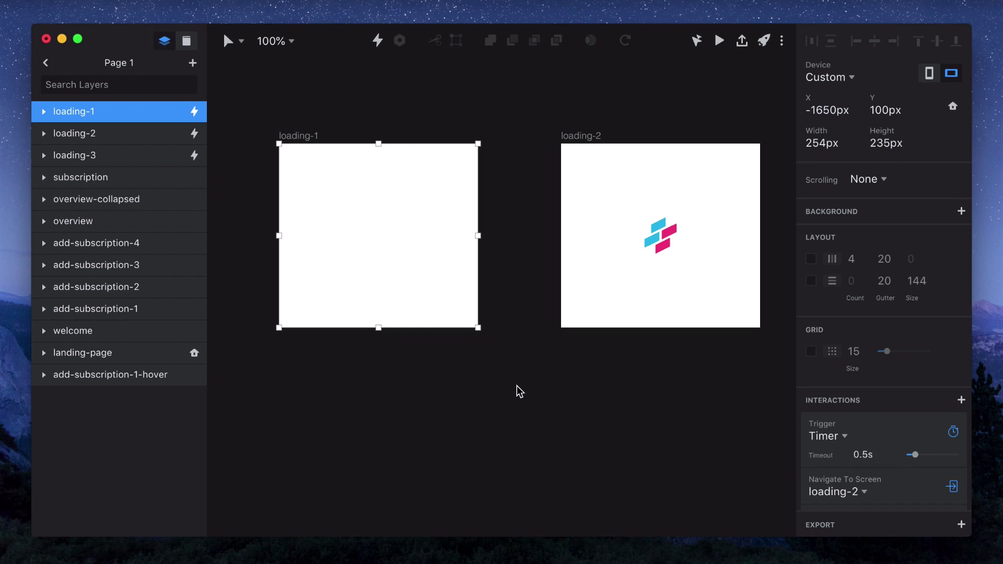
{"action": "left_click", "coordinate": [484, 386]}
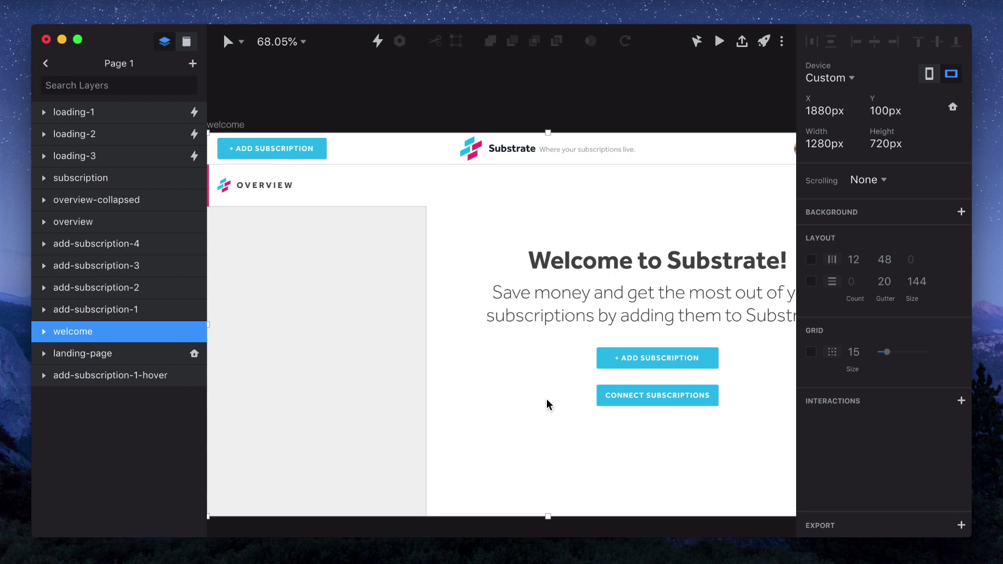
Zoom around the welcome and overview screens, then zoom out to about 20% showing all artboards
{"action": "scroll", "coordinate": [546, 399], "scroll_direction": "down", "scroll_amount": 5}
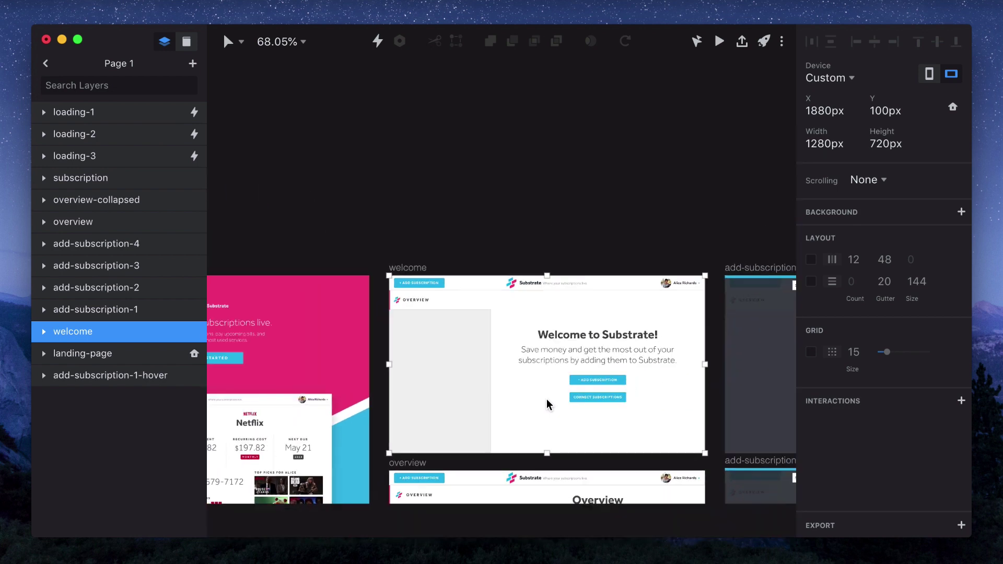
{"action": "scroll", "coordinate": [546, 404], "scroll_direction": "up", "scroll_amount": 4}
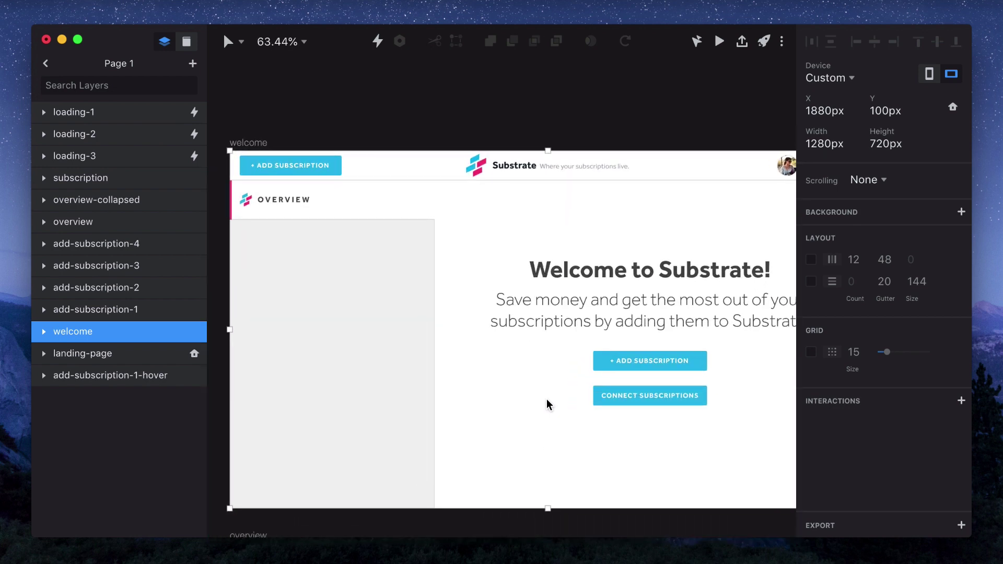
{"action": "scroll", "coordinate": [547, 400], "scroll_direction": "down", "scroll_amount": 10}
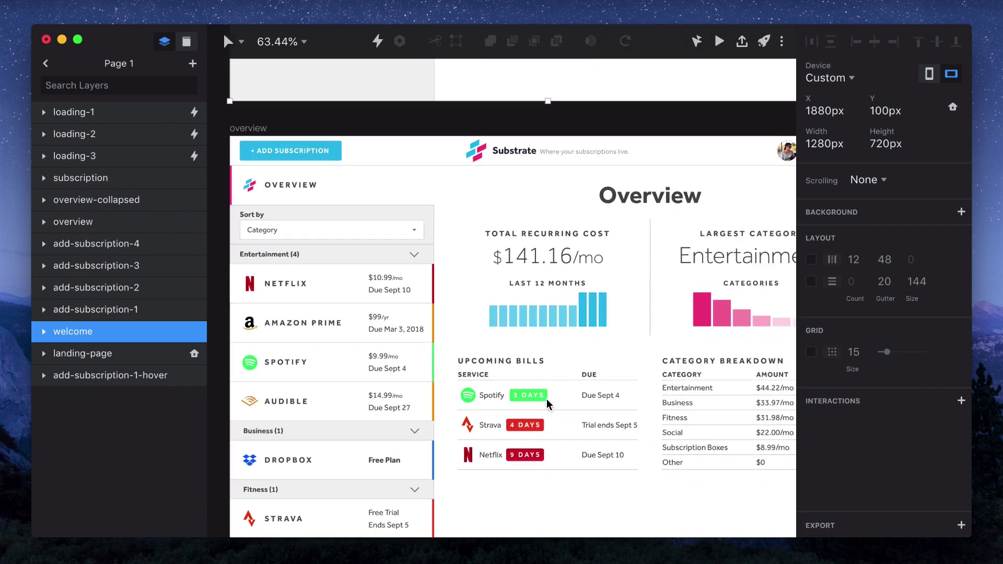
{"action": "scroll", "coordinate": [547, 400], "scroll_direction": "down", "scroll_amount": 3}
{"action": "scroll", "coordinate": [547, 399], "scroll_direction": "right", "scroll_amount": 2}
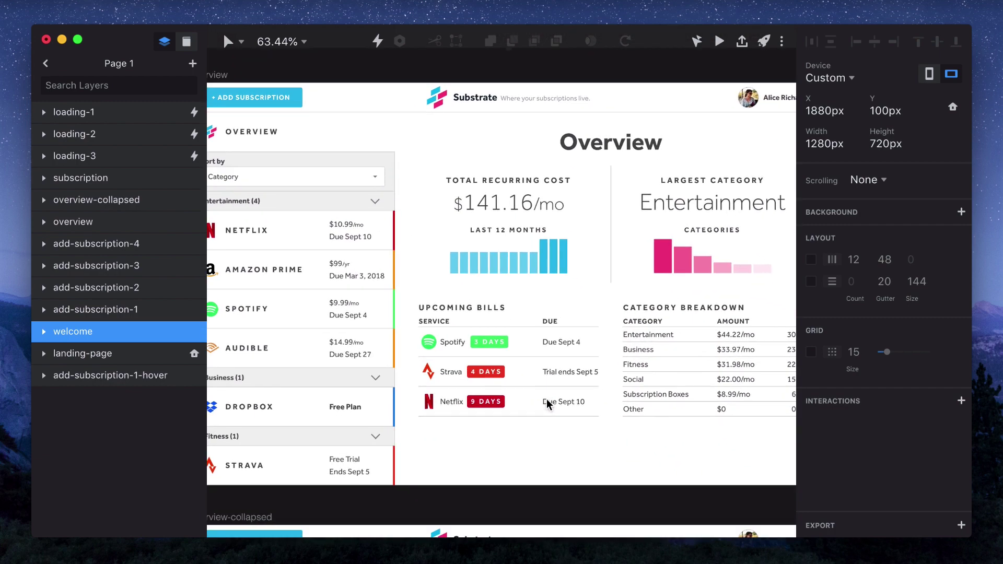
{"action": "scroll", "coordinate": [547, 399], "scroll_direction": "down", "scroll_amount": 5}
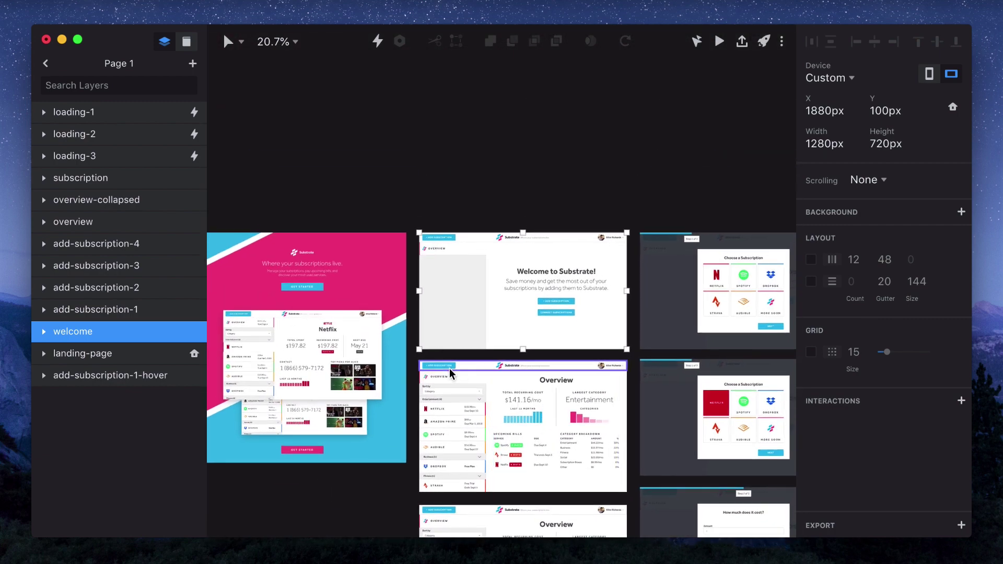
Duplicate the overview artboard above welcome and drill into its Last 12 Months bars group
{"action": "left_click_drag", "start_coordinate": [446, 362], "coordinate": [456, 82]}
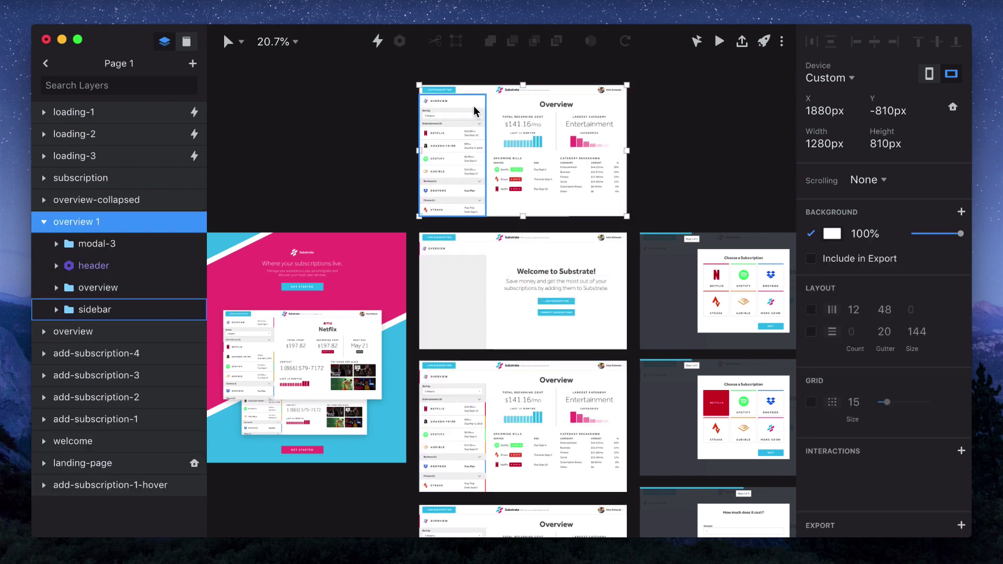
{"action": "scroll", "coordinate": [555, 230], "scroll_direction": "up", "scroll_amount": 5}
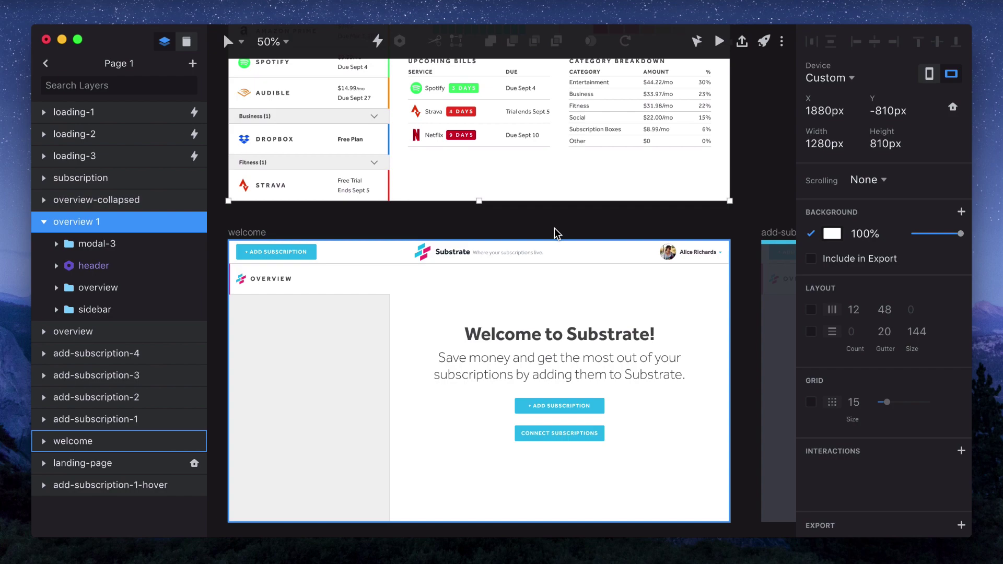
{"action": "scroll", "coordinate": [555, 230], "scroll_direction": "up", "scroll_amount": 5}
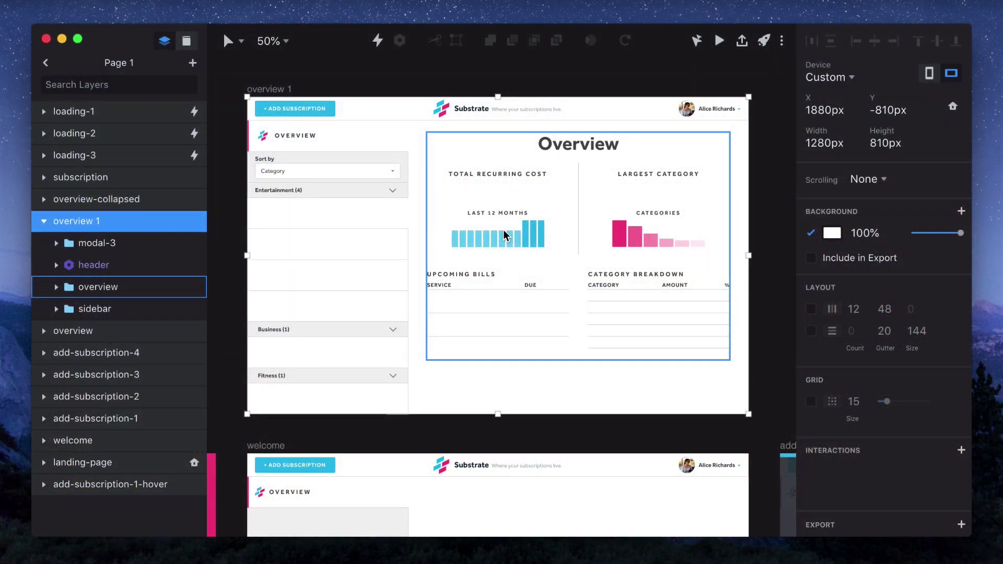
{"action": "left_click", "coordinate": [504, 230]}
{"action": "left_click", "coordinate": [527, 249]}
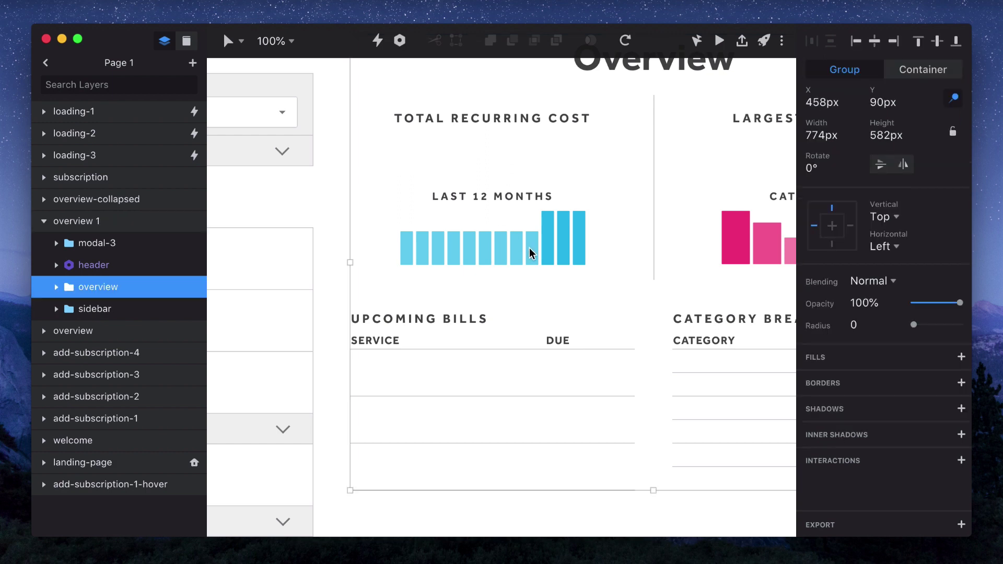
{"action": "double_click", "coordinate": [527, 249]}
{"action": "double_click", "coordinate": [529, 251]}
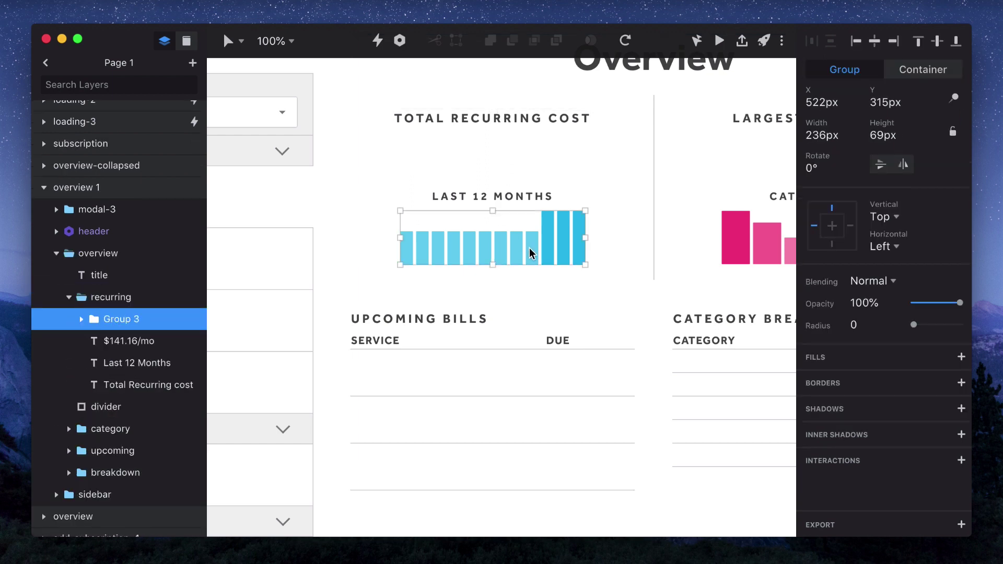
Convert the bars group to a Container, top-align all bars and set their Height to 100%
{"action": "scroll", "coordinate": [531, 254], "scroll_direction": "right", "scroll_amount": 5}
{"action": "scroll", "coordinate": [530, 254], "scroll_direction": "up", "scroll_amount": 2}
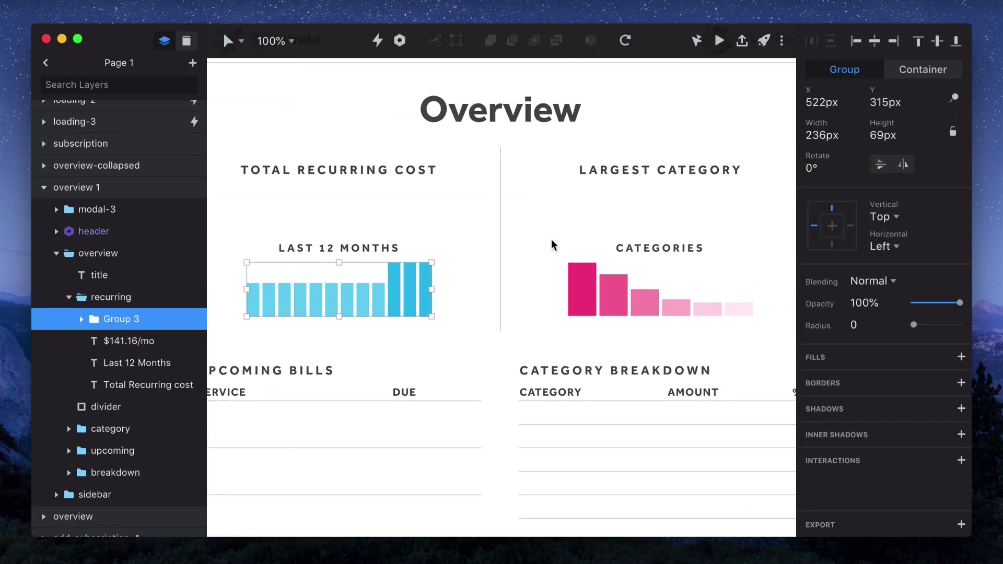
{"action": "left_click", "coordinate": [920, 70]}
{"action": "key", "text": "Return"}
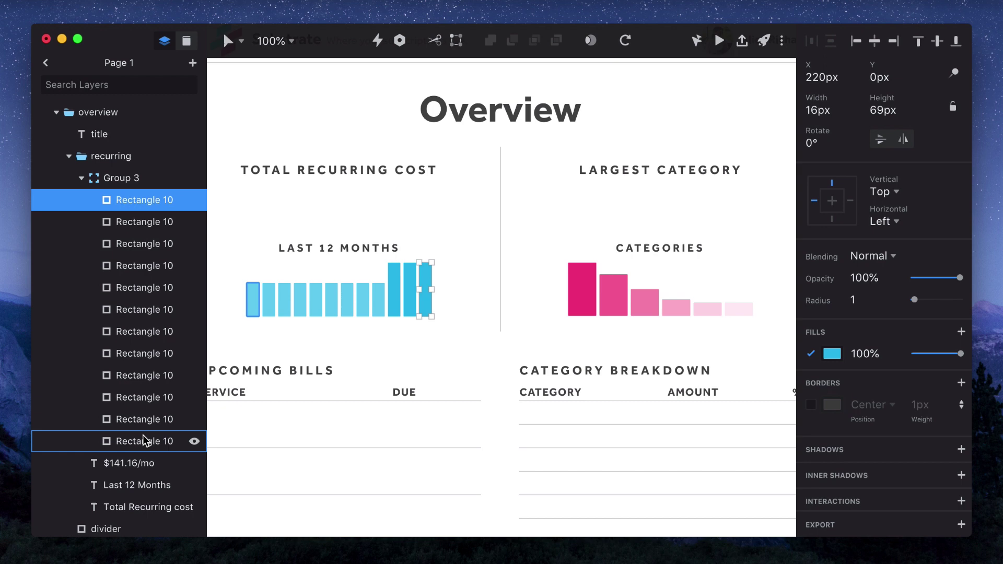
{"action": "left_click", "coordinate": [148, 441], "text": "shift"}
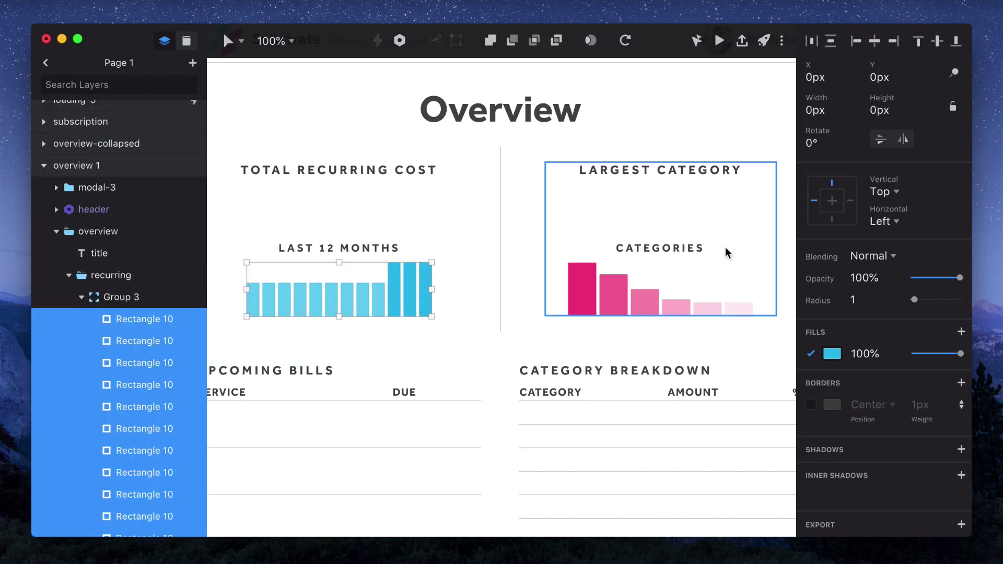
{"action": "left_click", "coordinate": [920, 44]}
{"action": "left_click", "coordinate": [892, 106]}
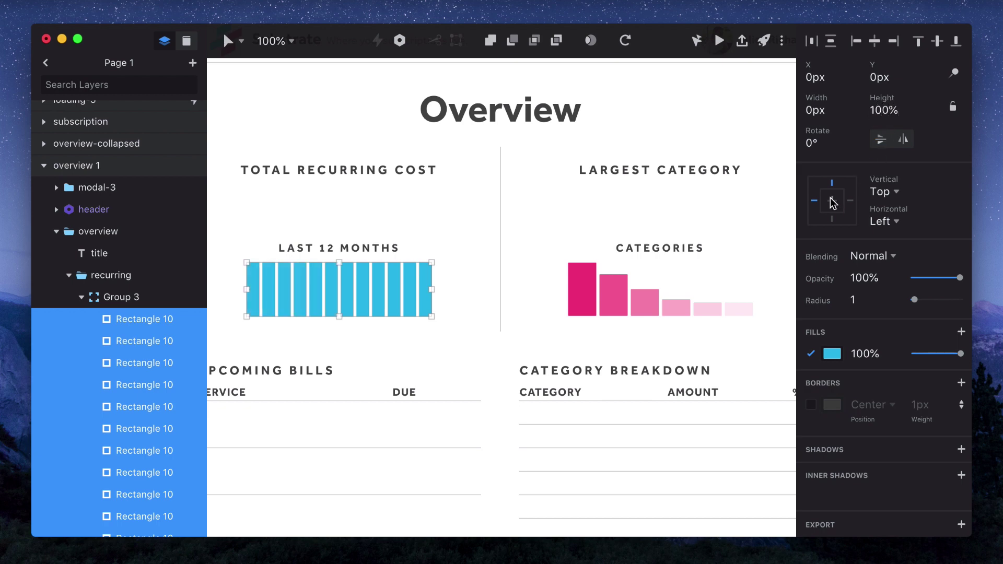
Select all six pink Categories bars in overview 1
{"action": "left_click", "coordinate": [591, 294]}
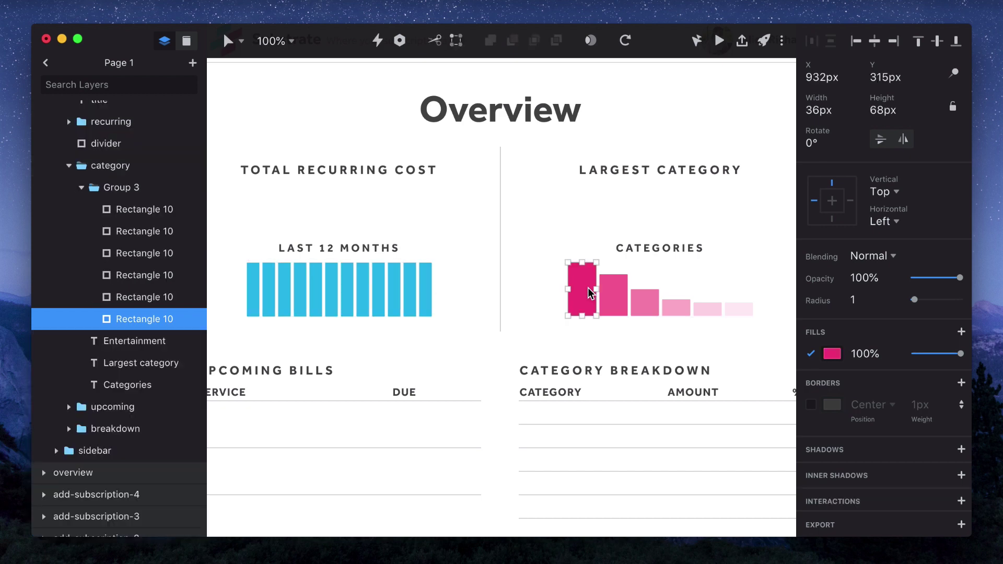
{"action": "key", "text": "Escape"}
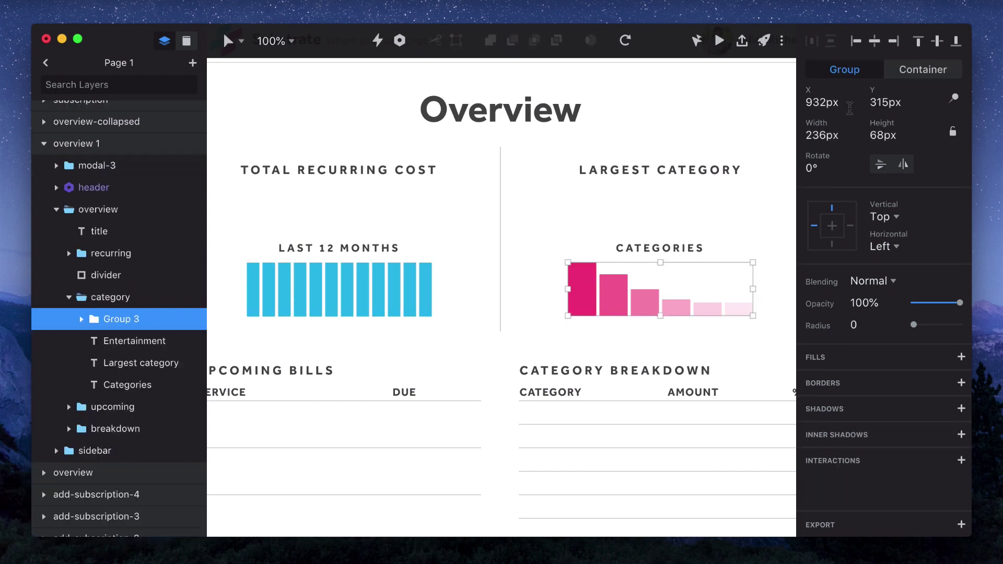
{"action": "left_click", "coordinate": [615, 300]}
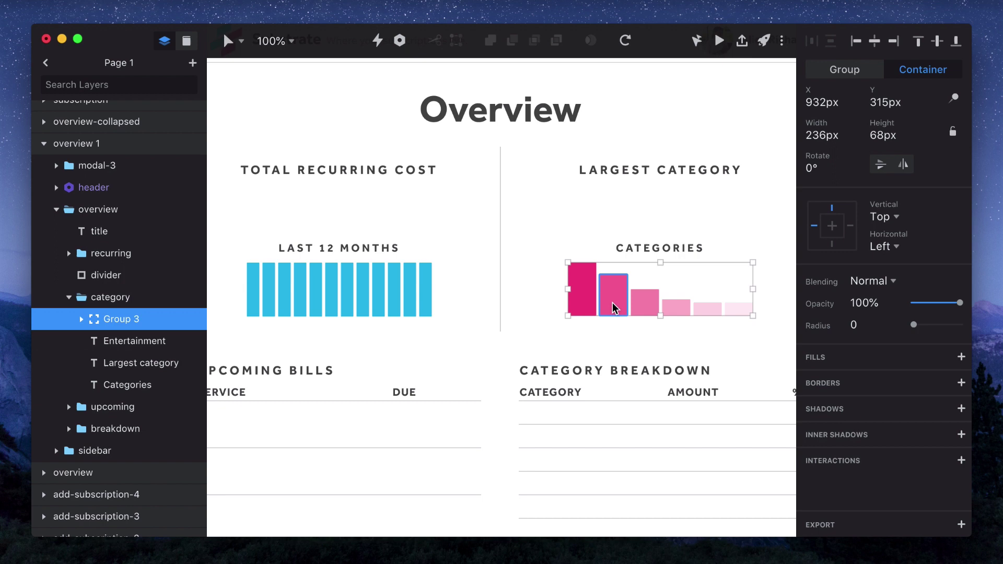
{"action": "left_click", "coordinate": [651, 302], "text": "shift"}
{"action": "left_click", "coordinate": [682, 307], "text": "shift"}
{"action": "left_click", "coordinate": [716, 309], "text": "shift"}
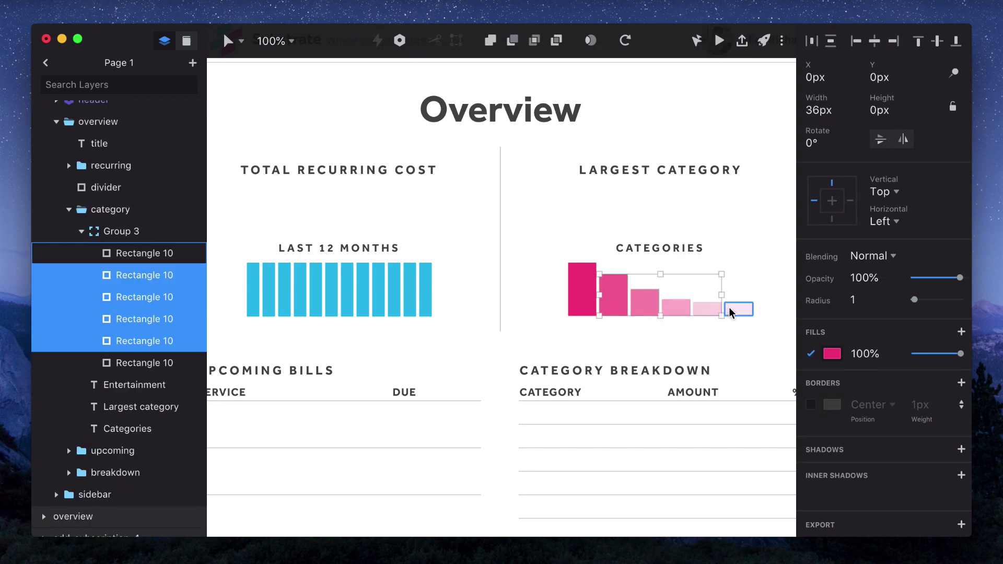
{"action": "left_click", "coordinate": [739, 308], "text": "shift"}
{"action": "left_click", "coordinate": [582, 293], "text": "shift"}
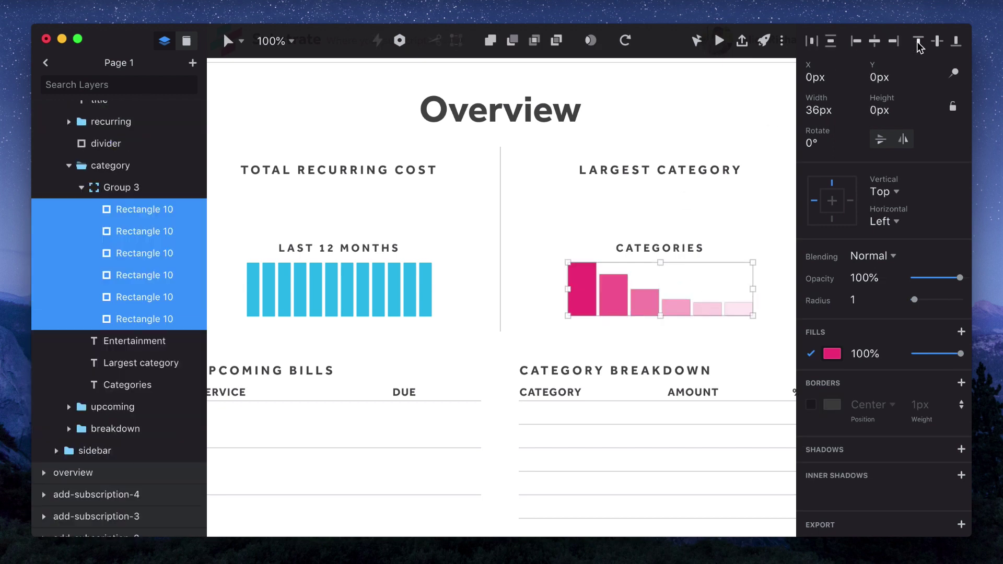
Align the pink bars' tops and set their Height to 100%
{"action": "left_click", "coordinate": [918, 41]}
{"action": "left_click", "coordinate": [889, 109]}
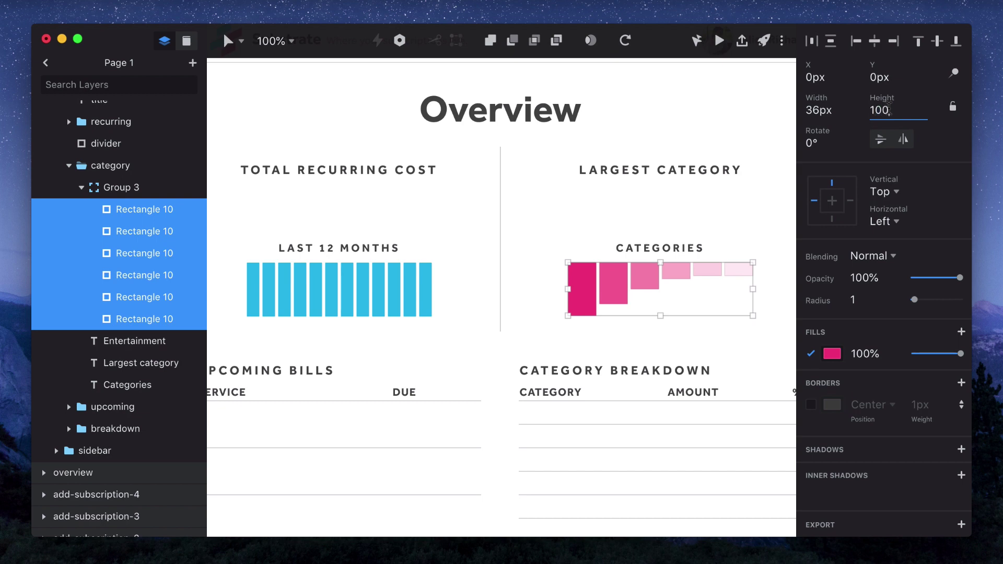
{"action": "type", "text": "100%"}
{"action": "key", "text": "Return"}
{"action": "left_click", "coordinate": [528, 226]}
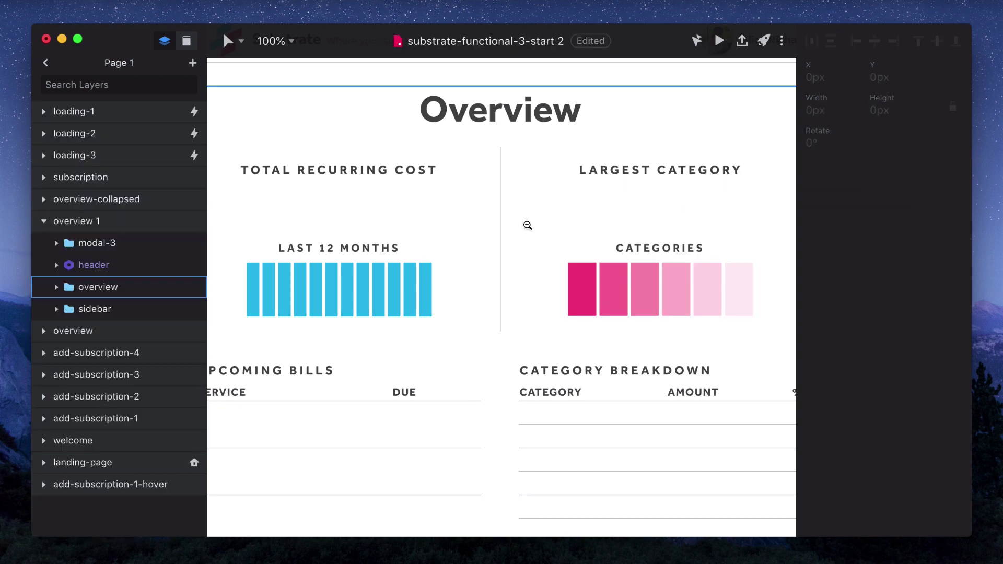
Link the welcome screen's Connect Subscriptions button to overview 1 with a 0.7s Motion transition
{"action": "left_click", "coordinate": [528, 225], "text": "alt"}
{"action": "scroll", "coordinate": [528, 225], "scroll_direction": "left", "scroll_amount": 3}
{"action": "scroll", "coordinate": [527, 226], "scroll_direction": "down", "scroll_amount": 2}
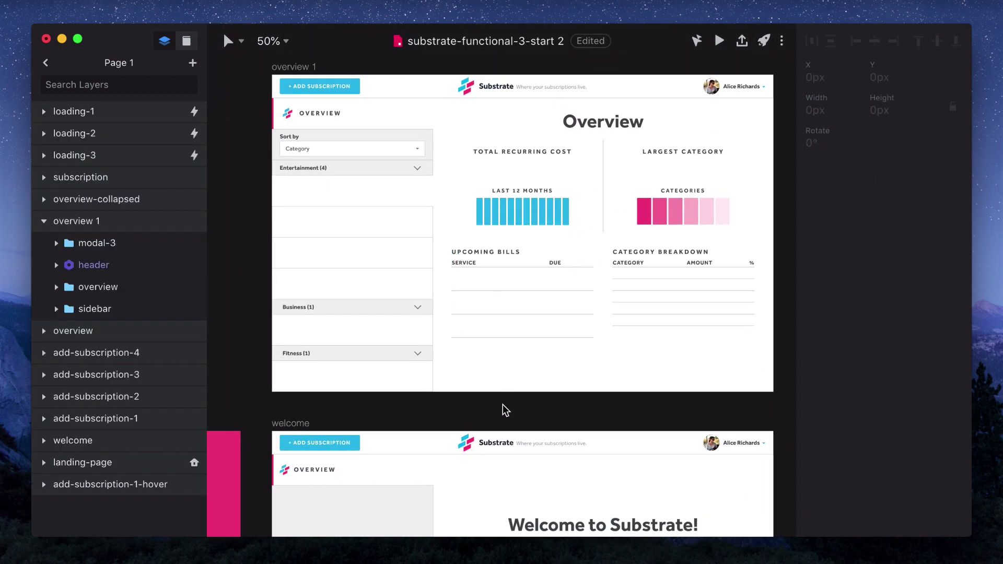
{"action": "scroll", "coordinate": [504, 411], "scroll_direction": "down", "scroll_amount": 4}
{"action": "left_click", "coordinate": [584, 522]}
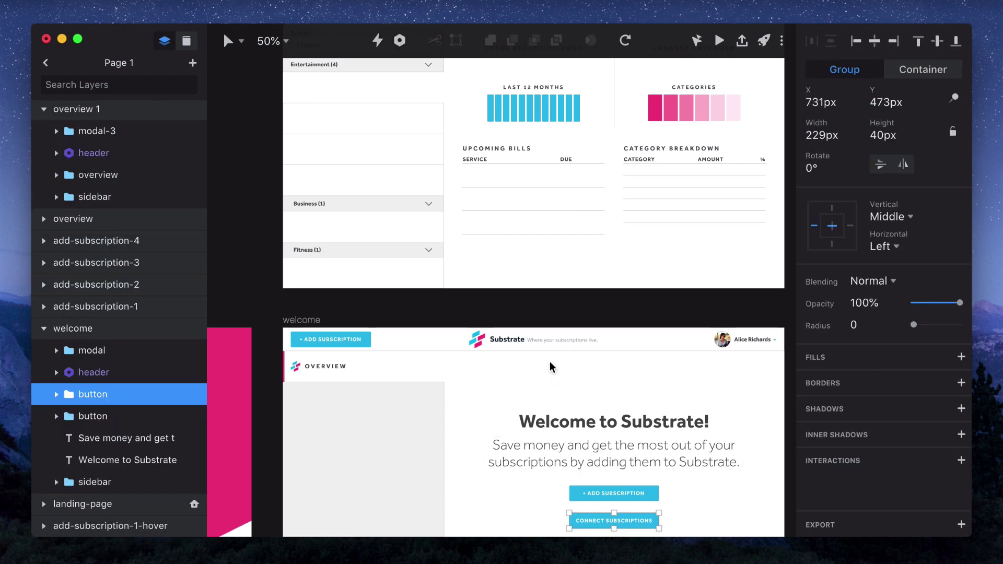
{"action": "scroll", "coordinate": [550, 363], "scroll_direction": "up", "scroll_amount": 3}
{"action": "scroll", "coordinate": [549, 365], "scroll_direction": "up", "scroll_amount": 2}
{"action": "key", "text": "c"}
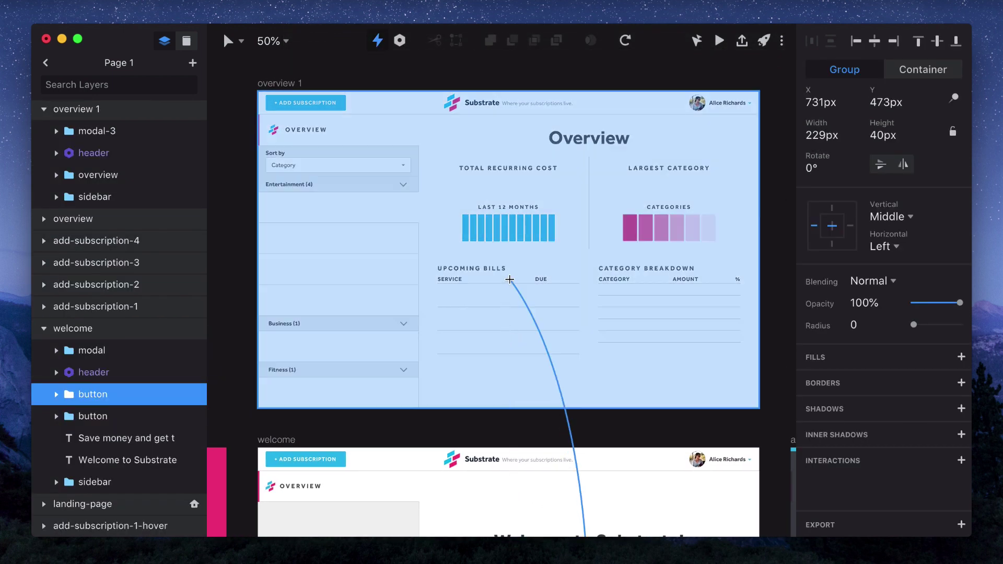
{"action": "left_click", "coordinate": [511, 285]}
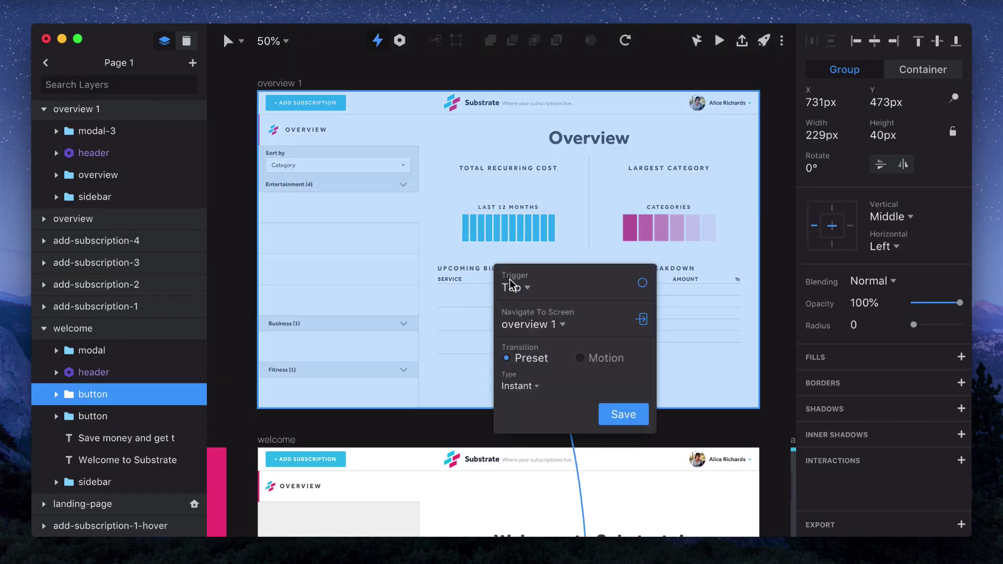
{"action": "left_click", "coordinate": [605, 358]}
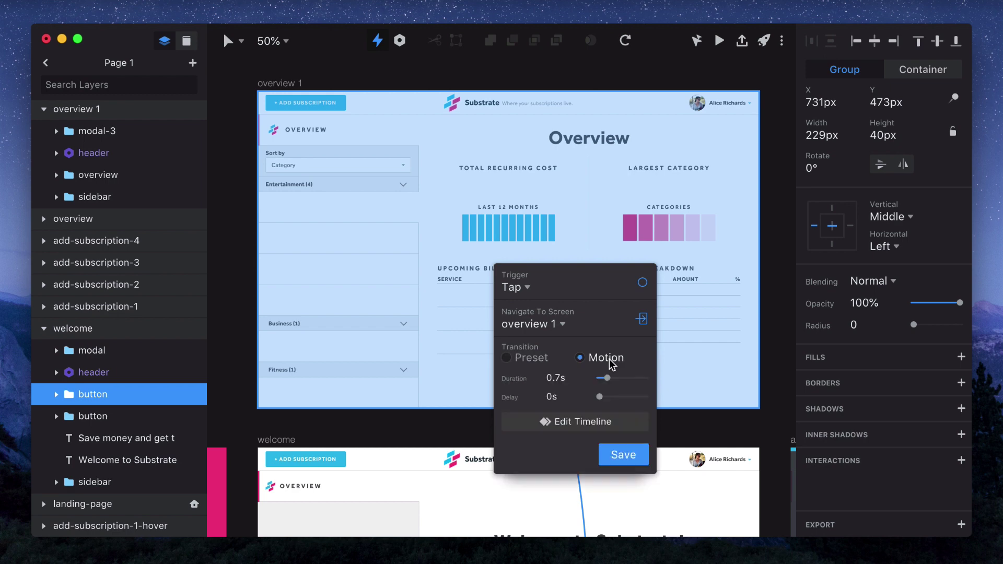
{"action": "left_click", "coordinate": [616, 456]}
{"action": "scroll", "coordinate": [501, 301], "scroll_direction": "down", "scroll_amount": 1}
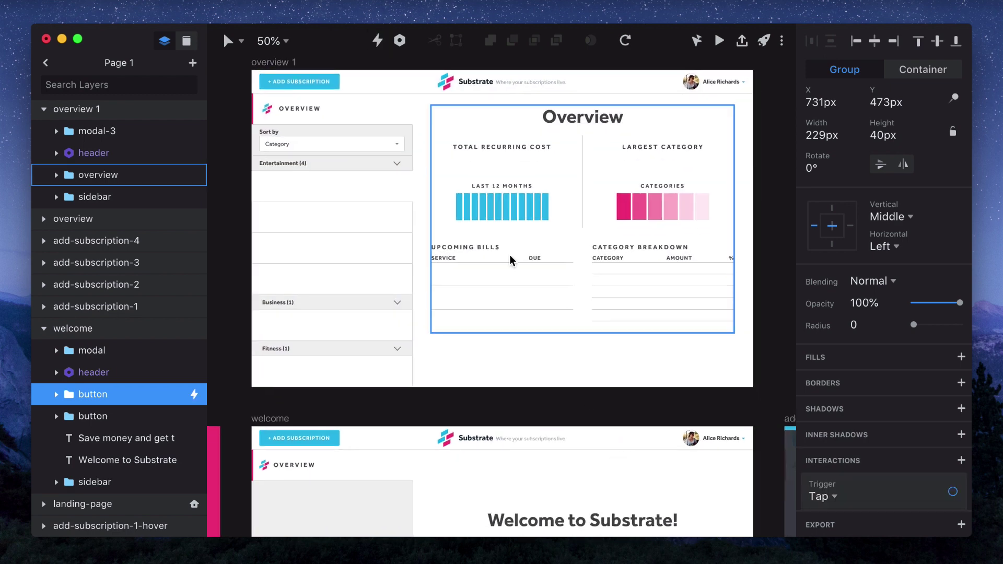
Link overview 1 to the overview artboard on a 0.5s Timer trigger with Motion transition
{"action": "left_click", "coordinate": [272, 62]}
{"action": "scroll", "coordinate": [392, 298], "scroll_direction": "down", "scroll_amount": 10}
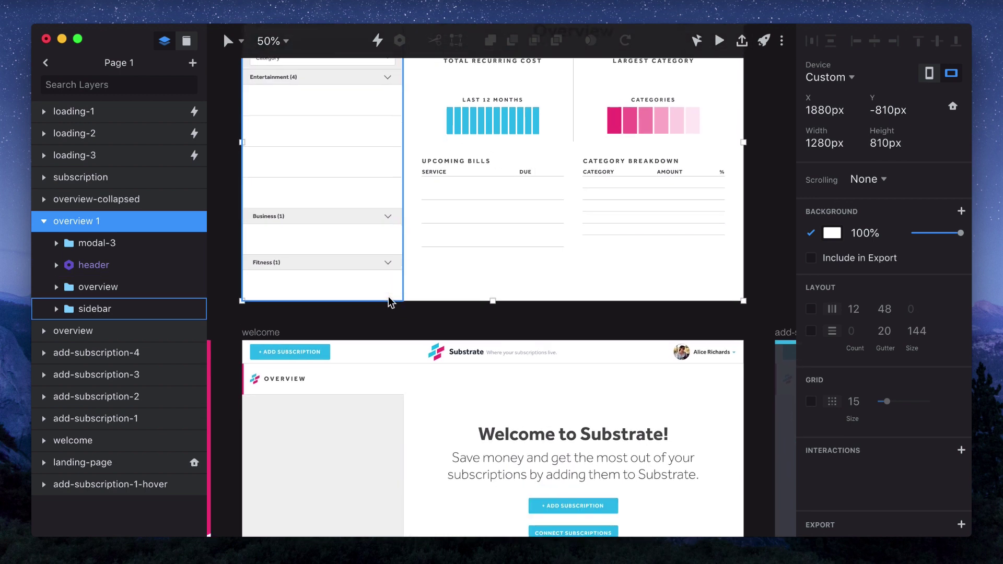
{"action": "key", "text": "l"}
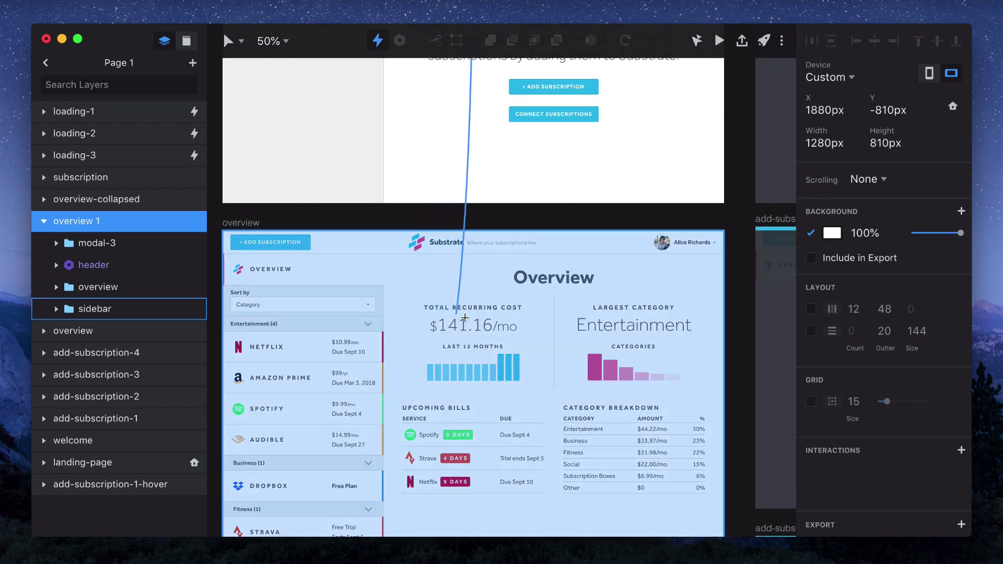
{"action": "left_click", "coordinate": [470, 335]}
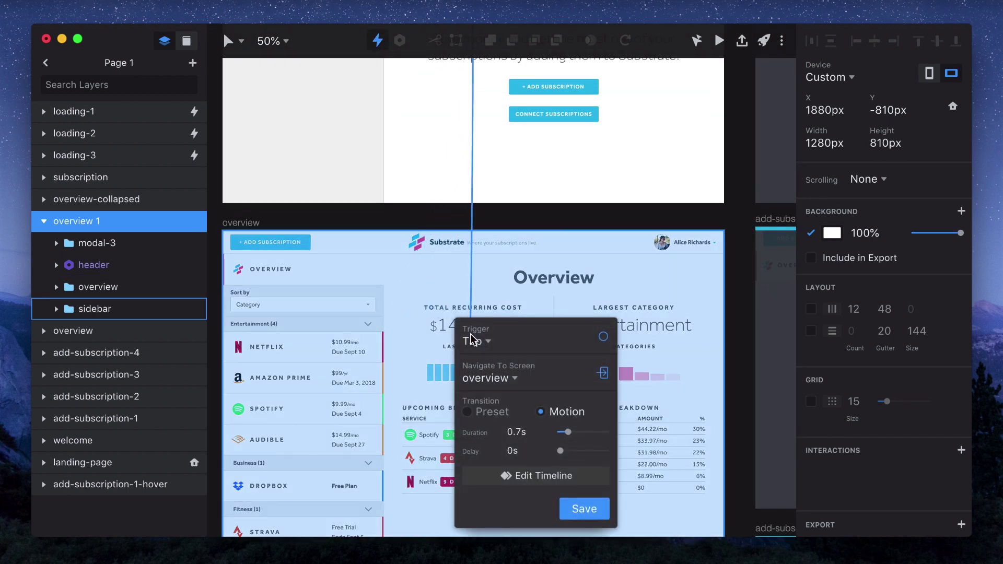
{"action": "left_click", "coordinate": [472, 342]}
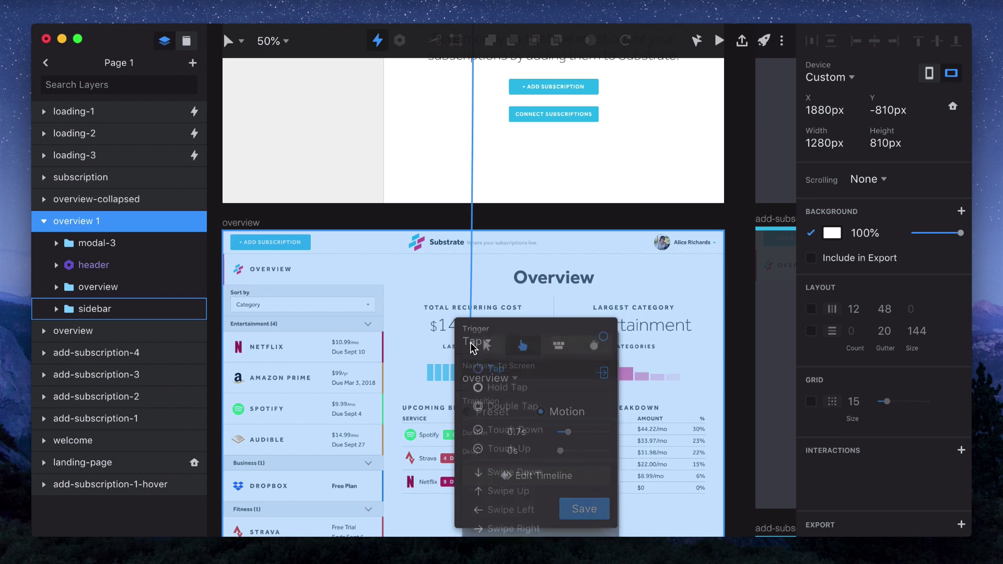
{"action": "left_click", "coordinate": [595, 347]}
{"action": "left_click", "coordinate": [536, 370]}
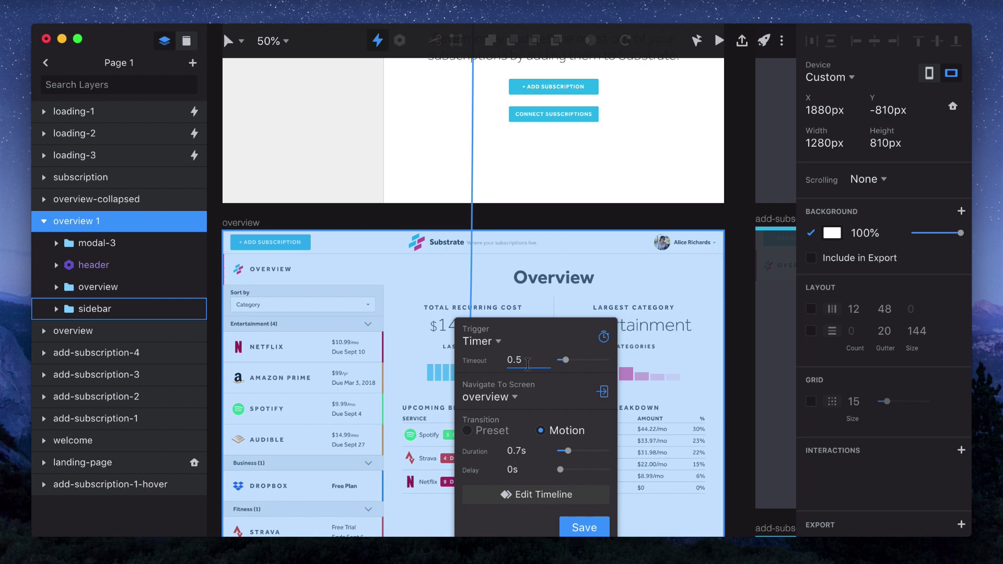
{"action": "left_click", "coordinate": [586, 528]}
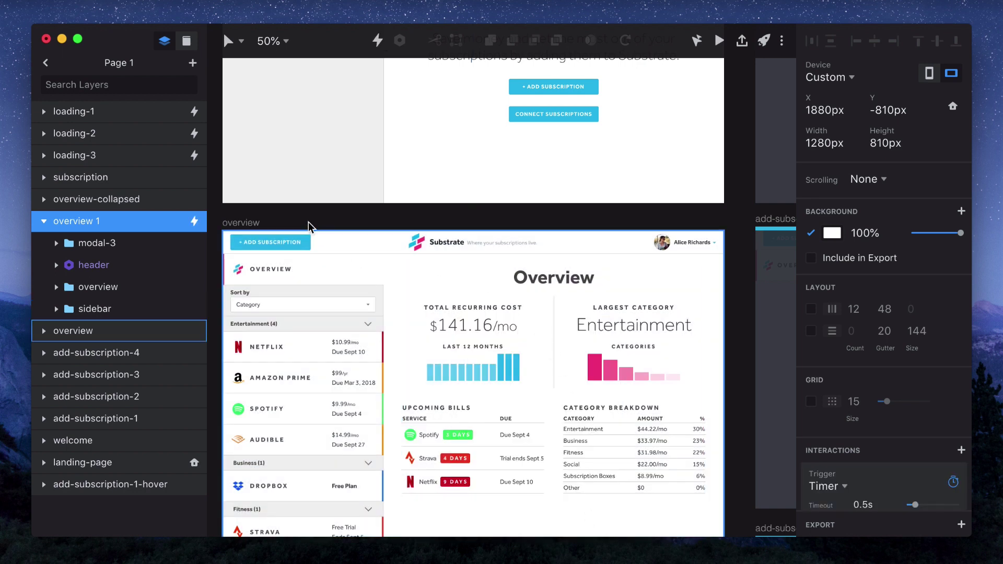
Convert Group 3 bars of the Last 12 Months and Categories charts into containers
{"action": "double_click", "coordinate": [491, 374]}
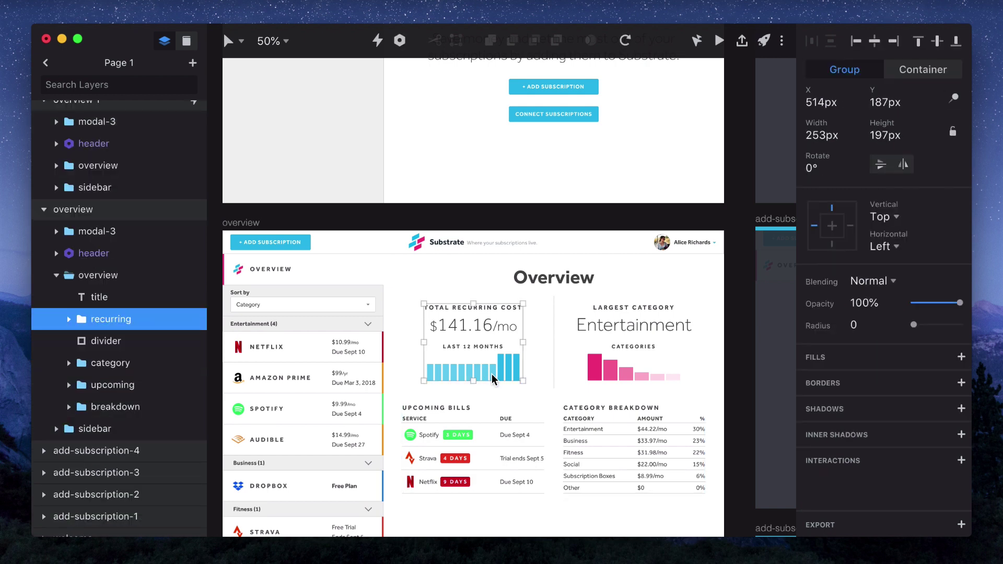
{"action": "double_click", "coordinate": [491, 374]}
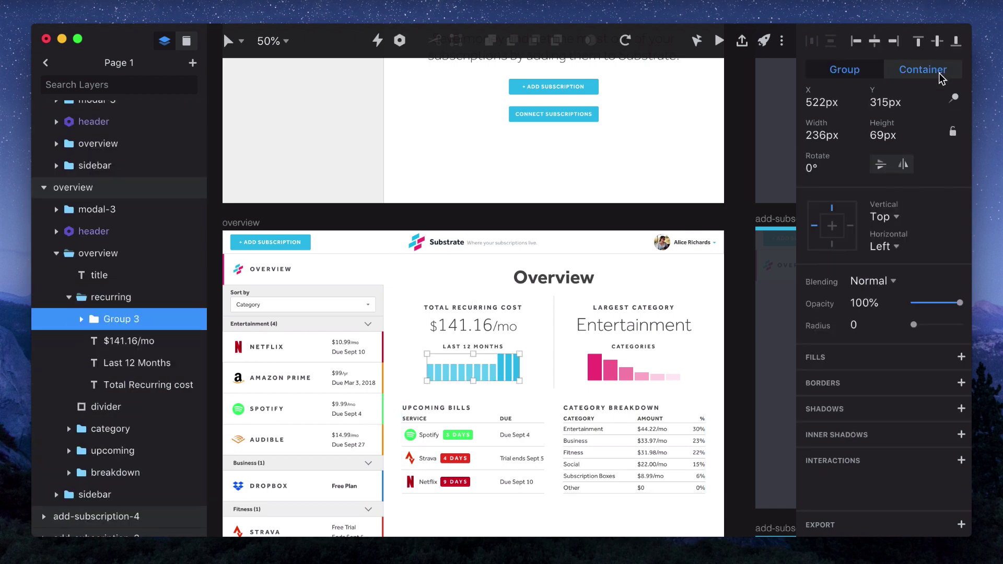
{"action": "left_click", "coordinate": [924, 70]}
{"action": "double_click", "coordinate": [617, 372]}
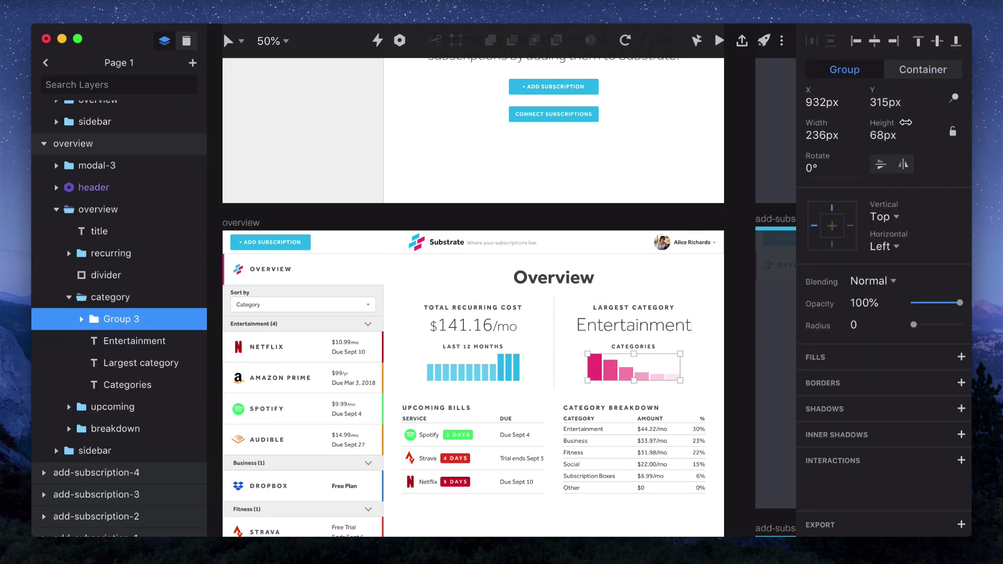
{"action": "left_click", "coordinate": [932, 76]}
{"action": "scroll", "coordinate": [656, 142], "scroll_direction": "up", "scroll_amount": 8}
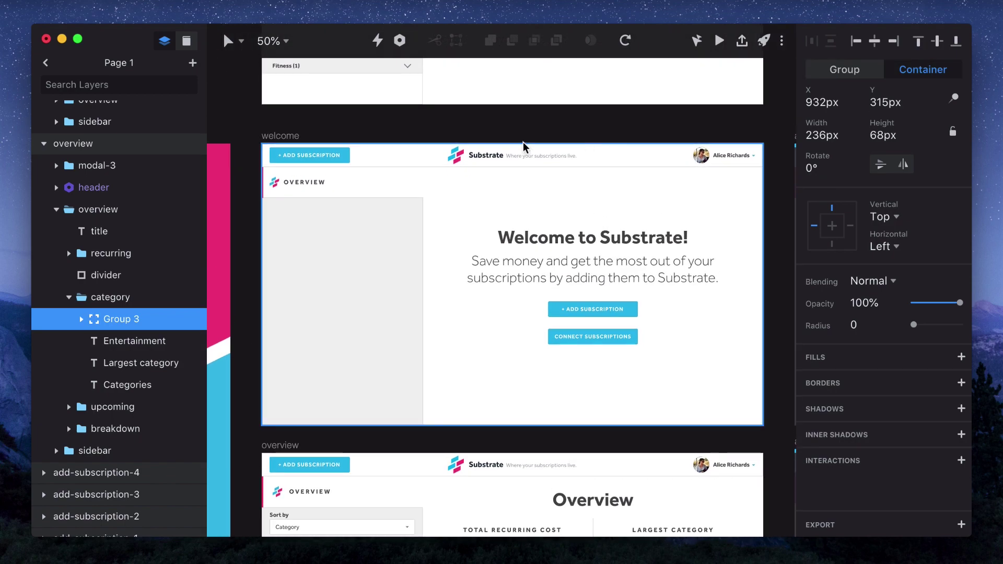
Preview from the welcome artboard, tap Connect Subscriptions to reach the overview, then replay the preview
{"action": "left_click", "coordinate": [286, 135]}
{"action": "key", "text": "super+p"}
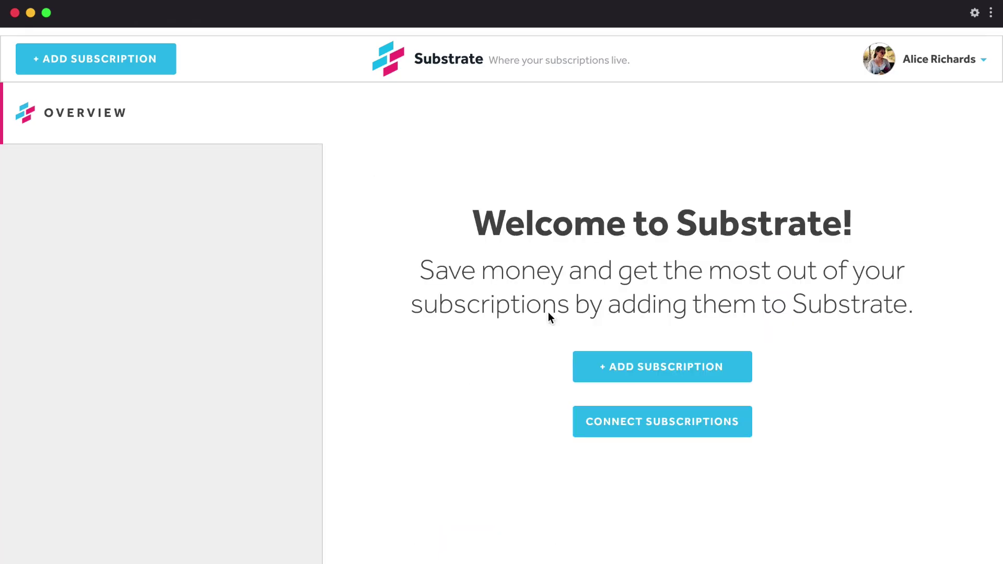
{"action": "left_click", "coordinate": [637, 431]}
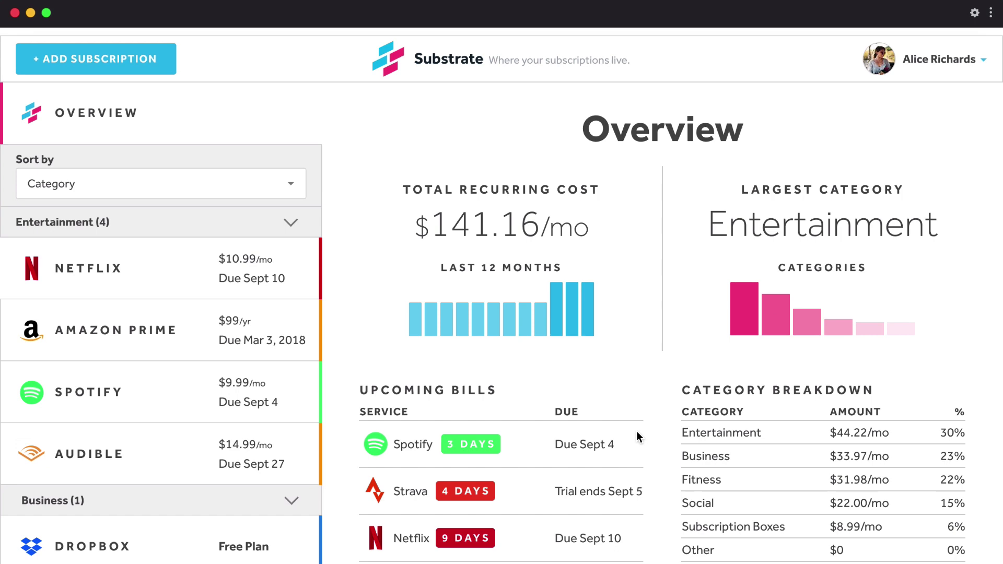
{"action": "left_click", "coordinate": [14, 12]}
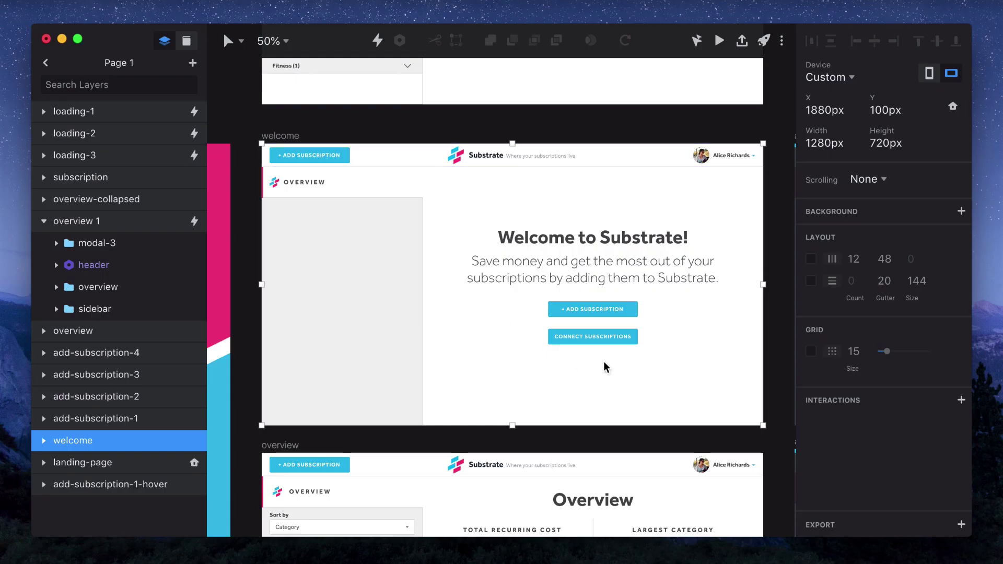
{"action": "left_click", "coordinate": [721, 37]}
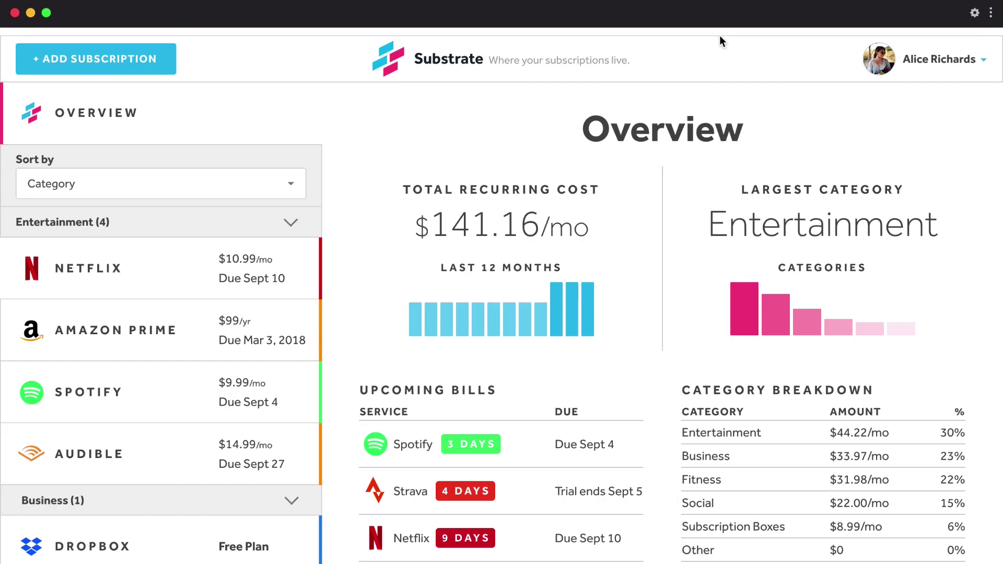